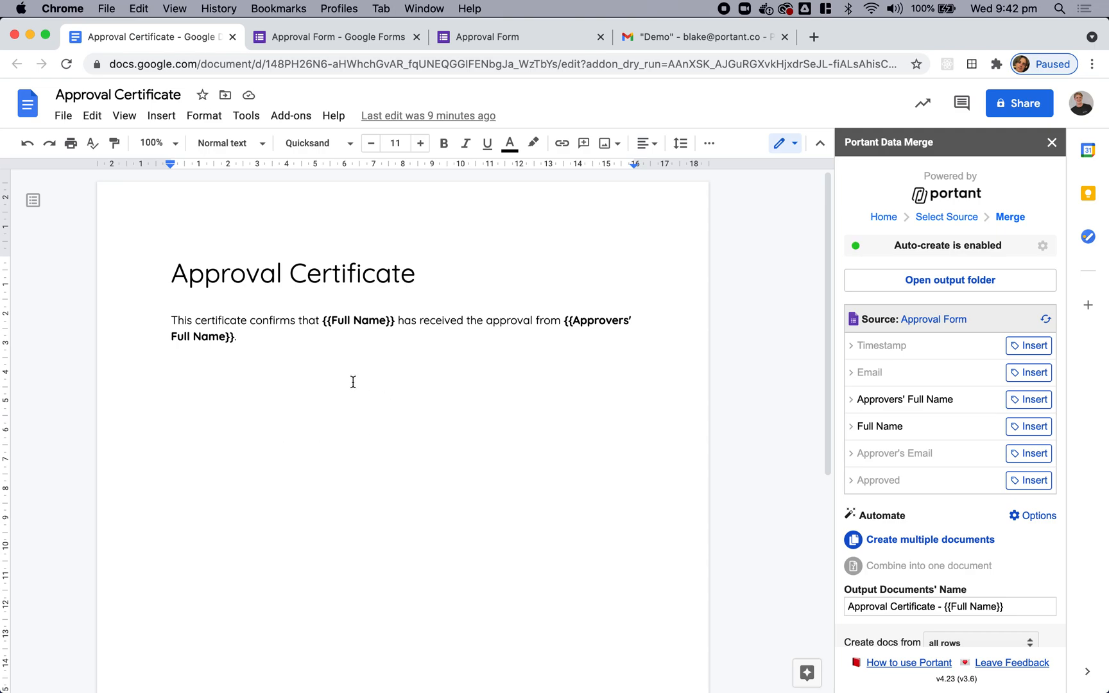
Step: Review the Approval Form in its editor and live view, then return to the Approval Certificate document
left_click(356, 41)
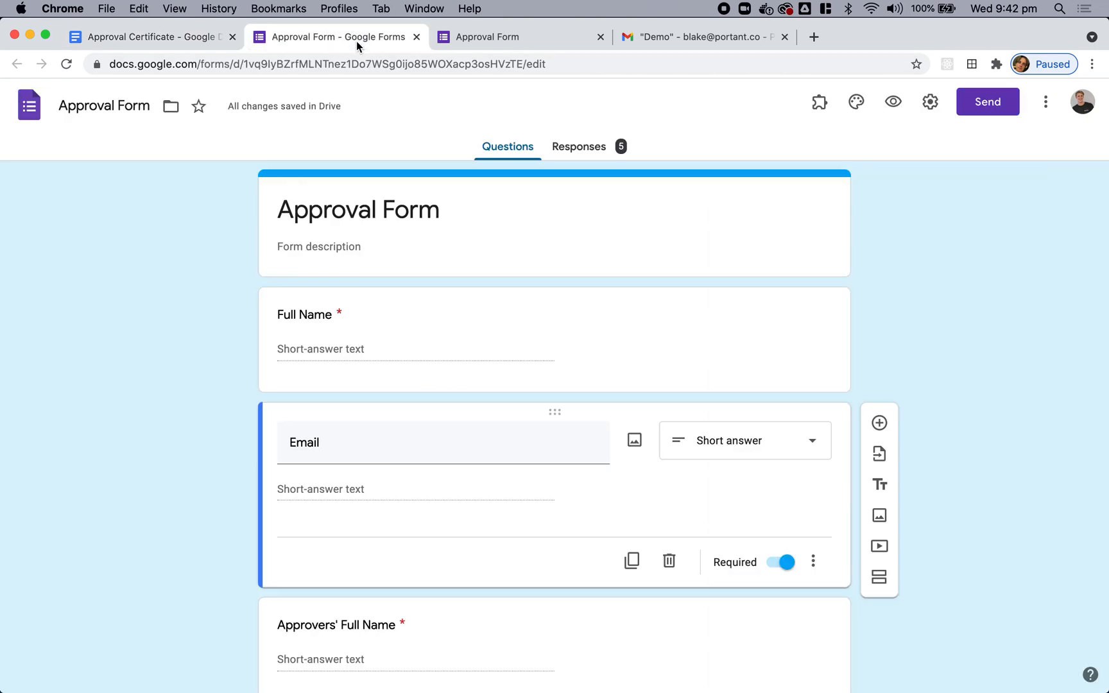
left_click(472, 38)
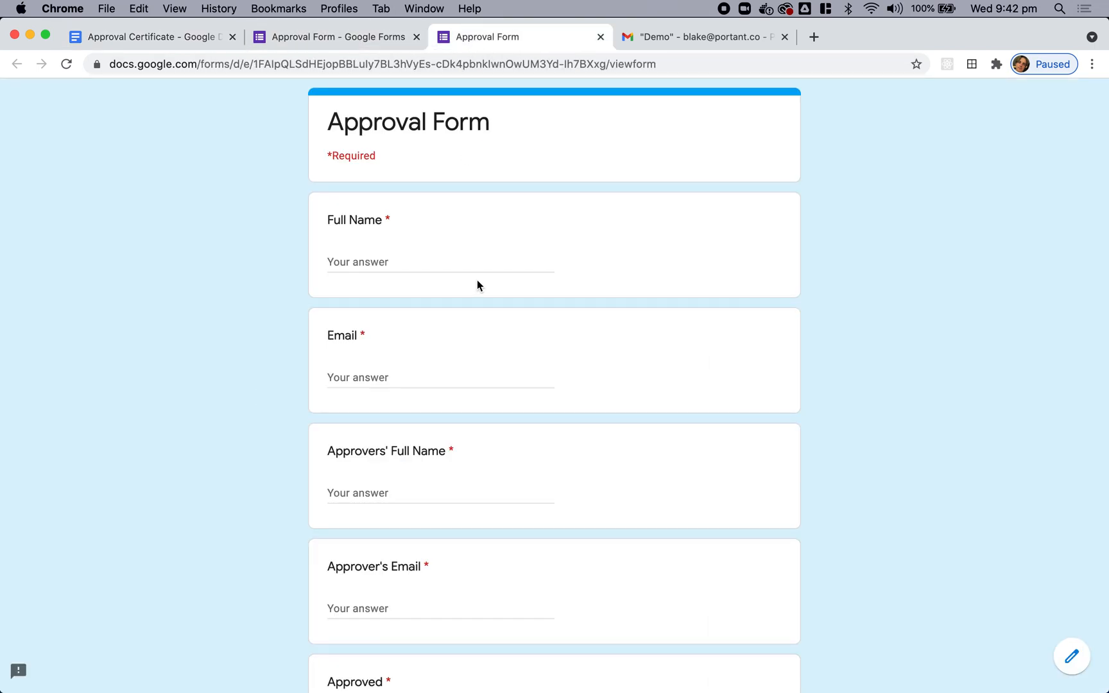
scroll(477, 285, "down", 4)
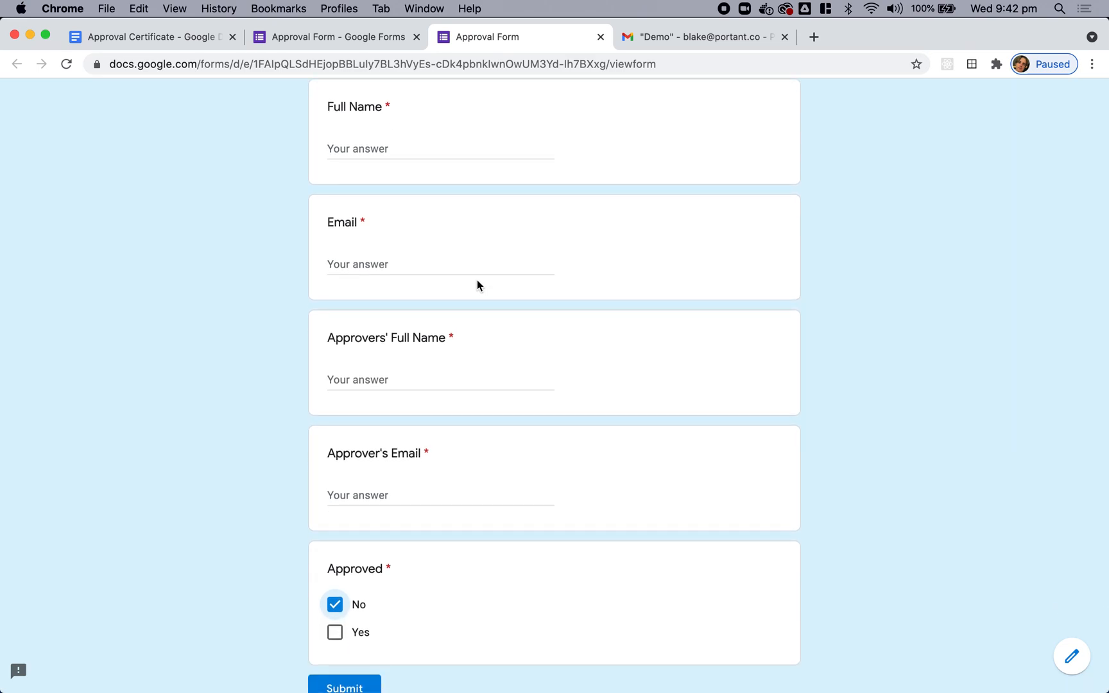
scroll(604, 408, "up", 4)
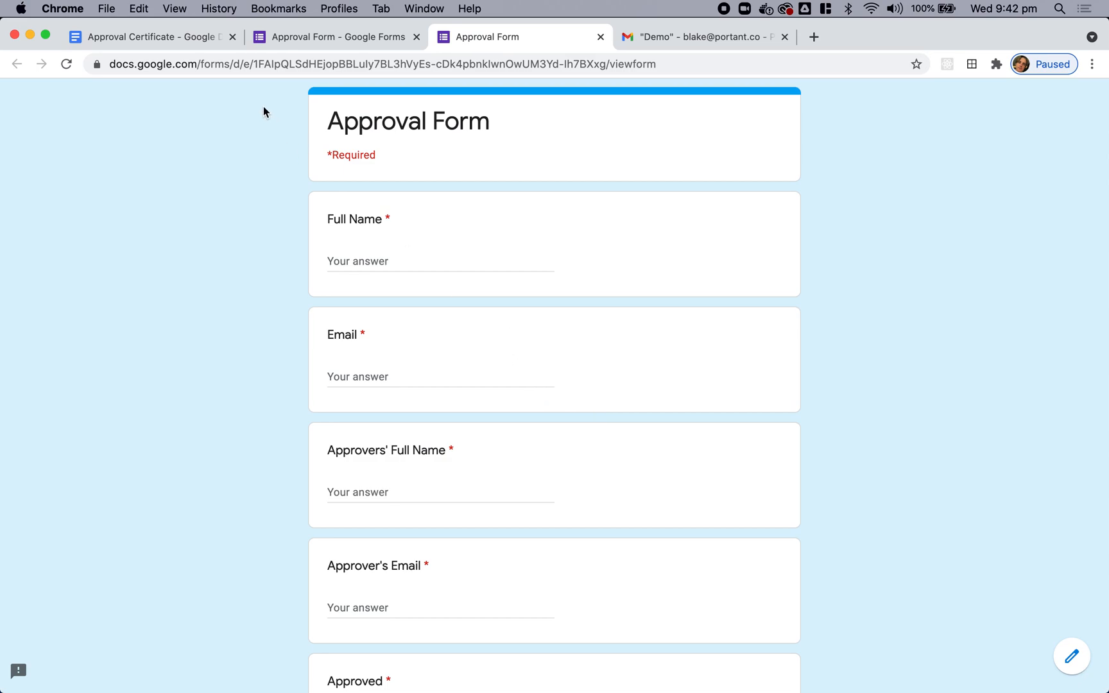
left_click(154, 36)
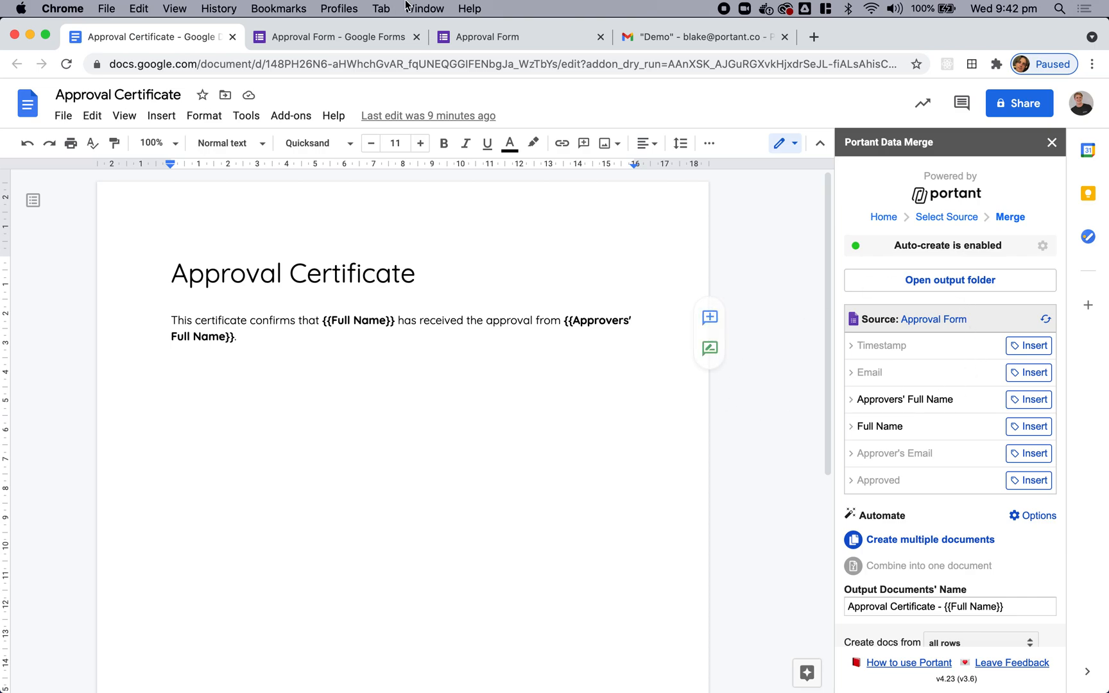
left_click(461, 39)
left_click(191, 34)
Step: Open Portant's Primary Email Settings, with {{Approver's Email}} as recipient and the edit-link tag in the body
scroll(911, 539, "down", 5)
scroll(954, 544, "down", 1)
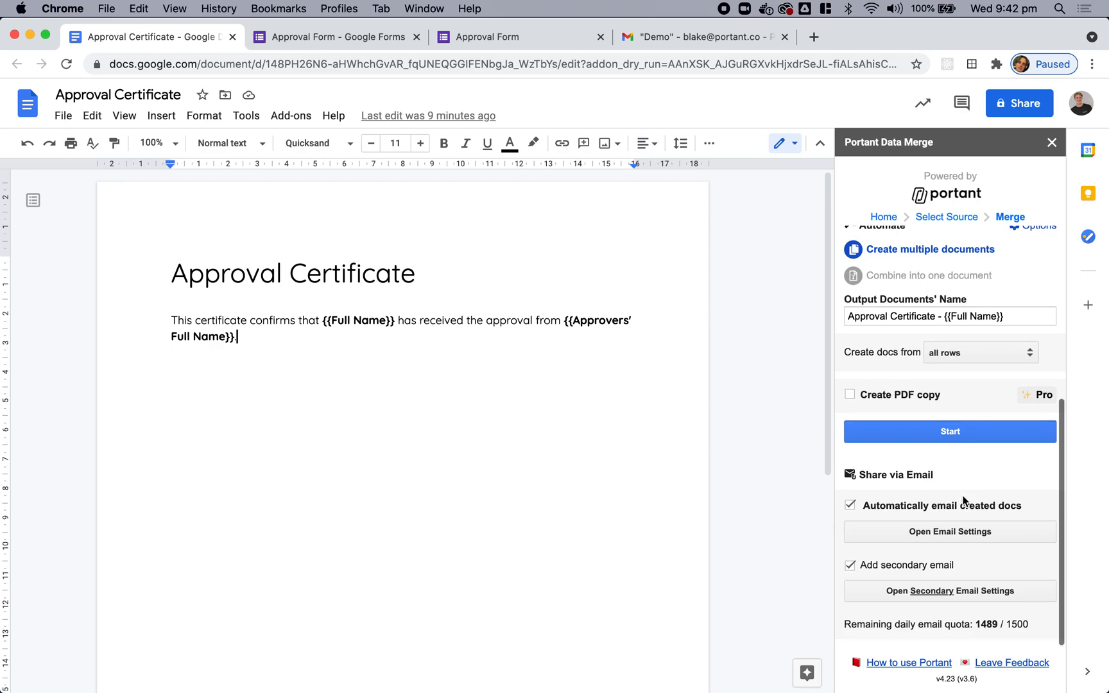
left_click(955, 537)
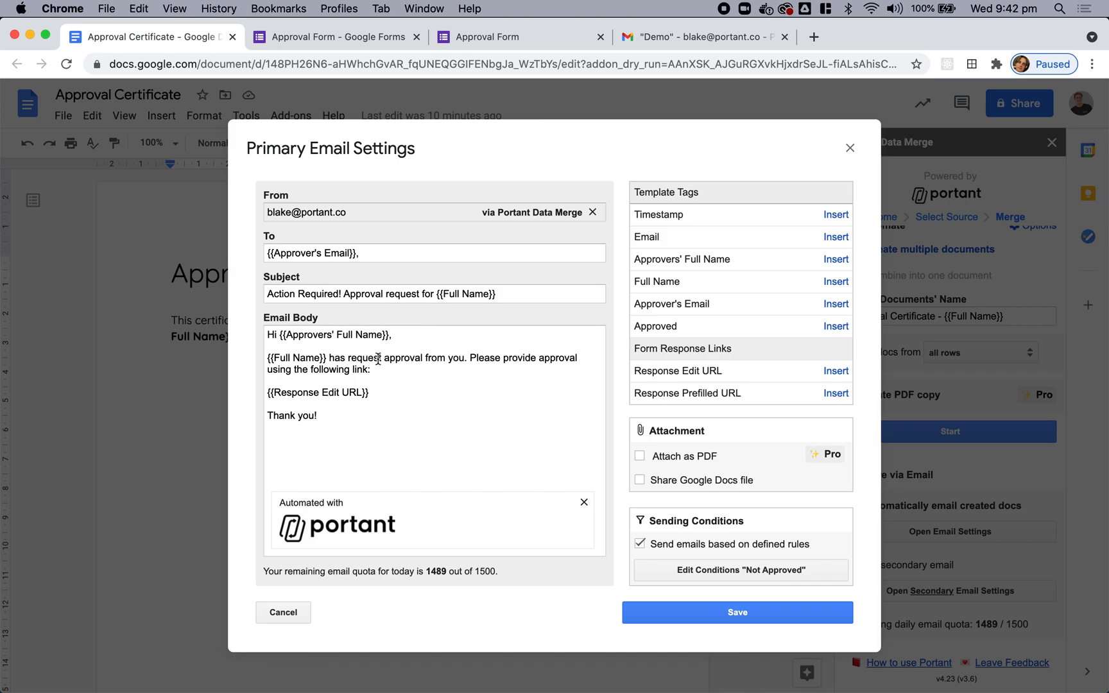
left_click_drag(385, 253, 267, 245)
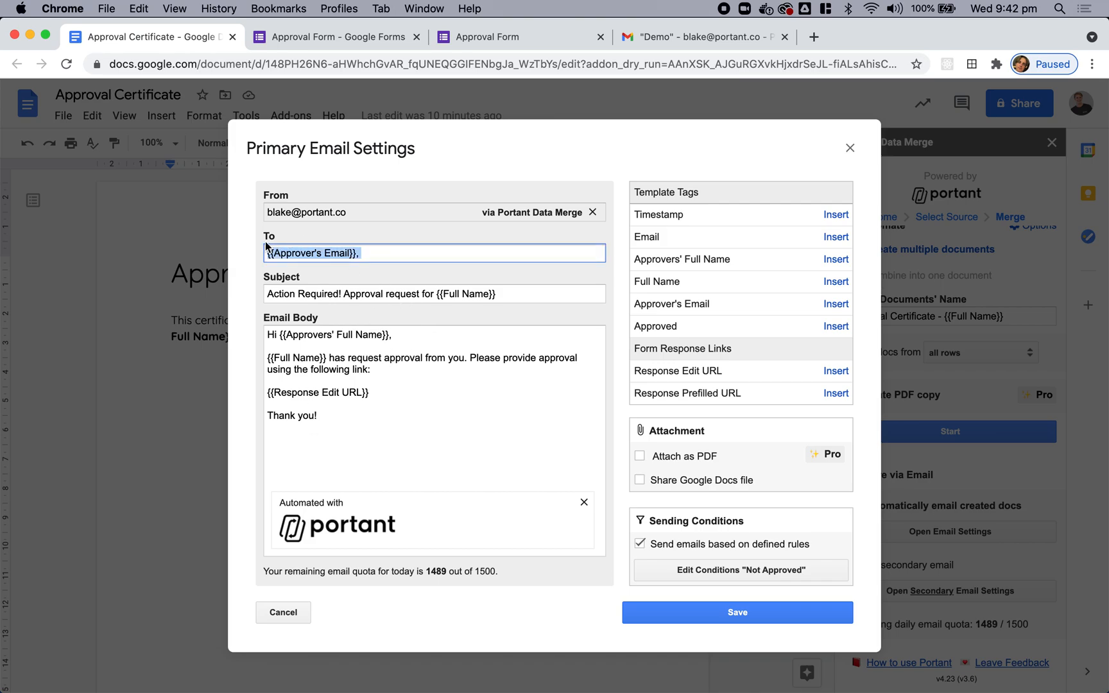
left_click(434, 394)
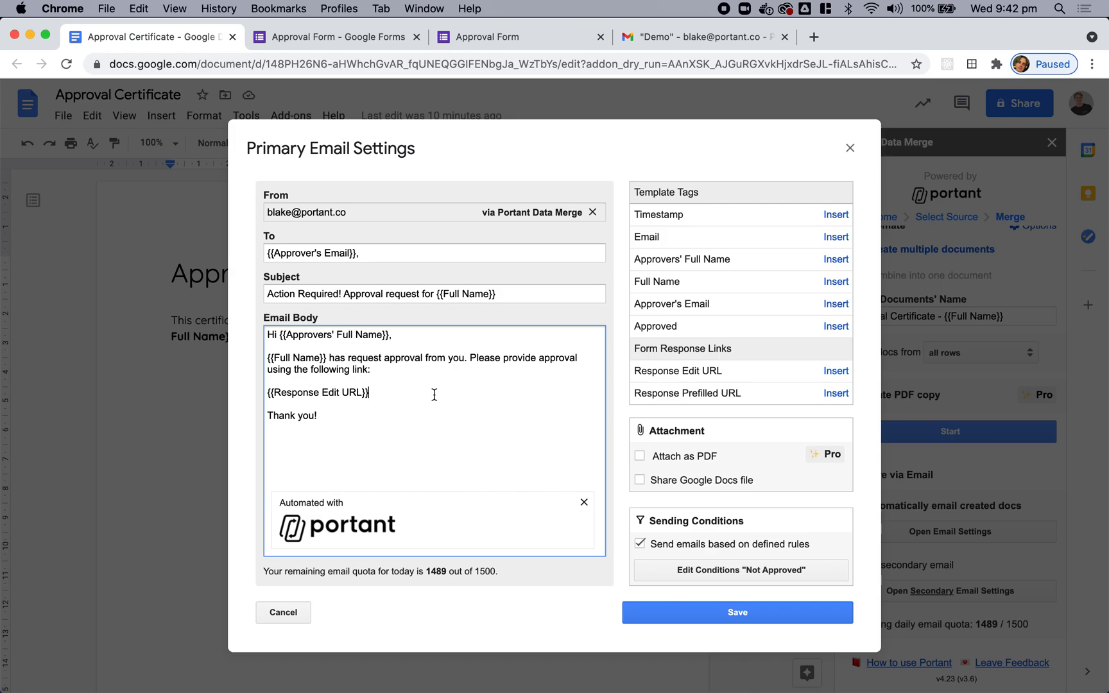
Step: Save the primary email's 'Not Approved' condition as Approved equals No, then close the settings
left_click(697, 569)
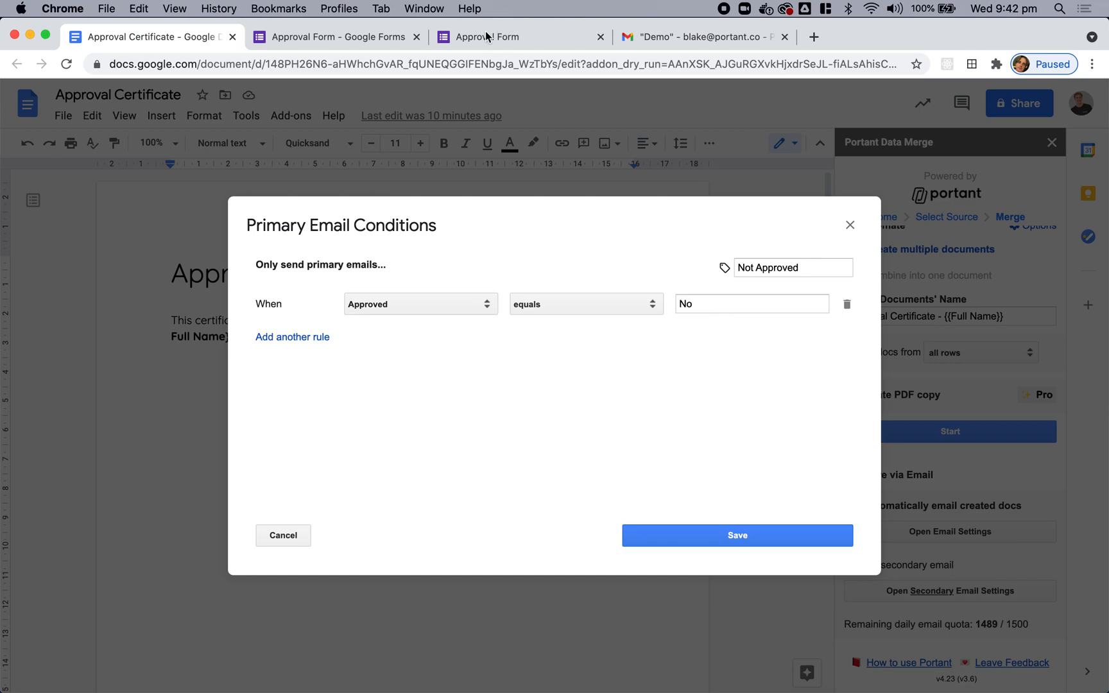
left_click(390, 40)
scroll(600, 462, "down", 5)
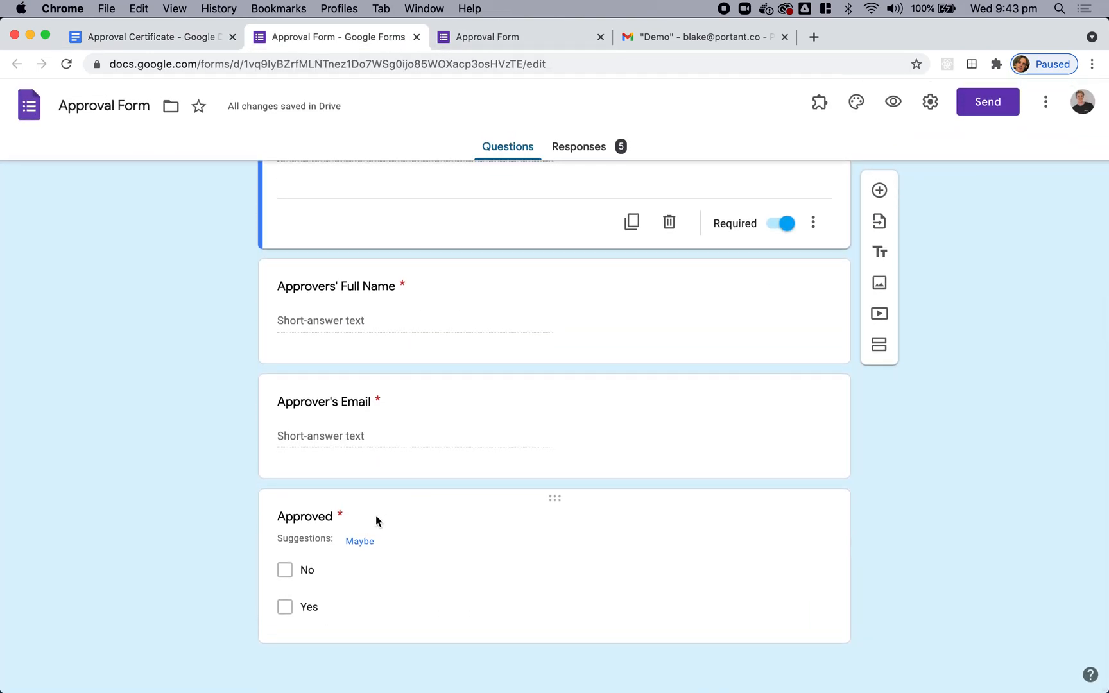
left_click(183, 38)
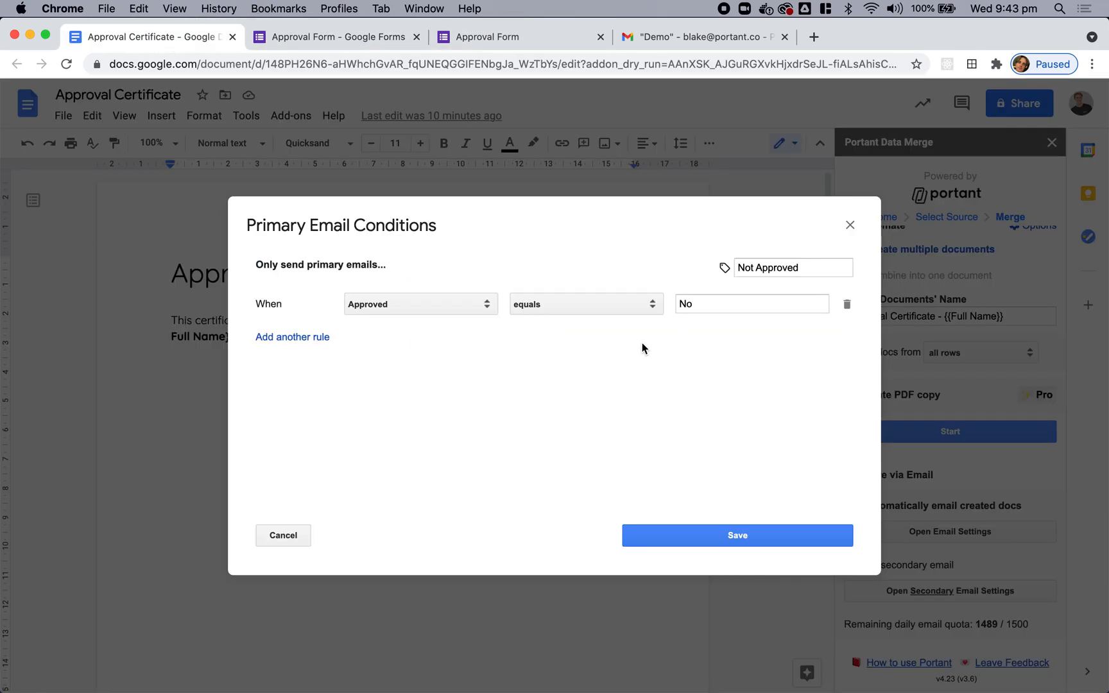
left_click(720, 537)
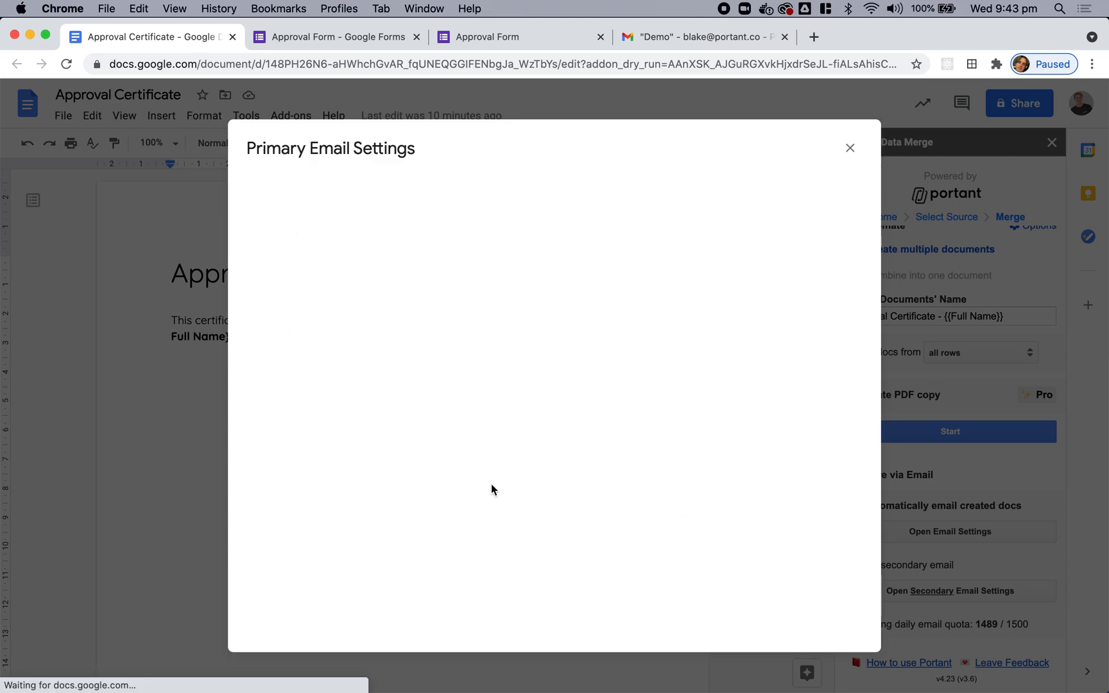
left_click(849, 150)
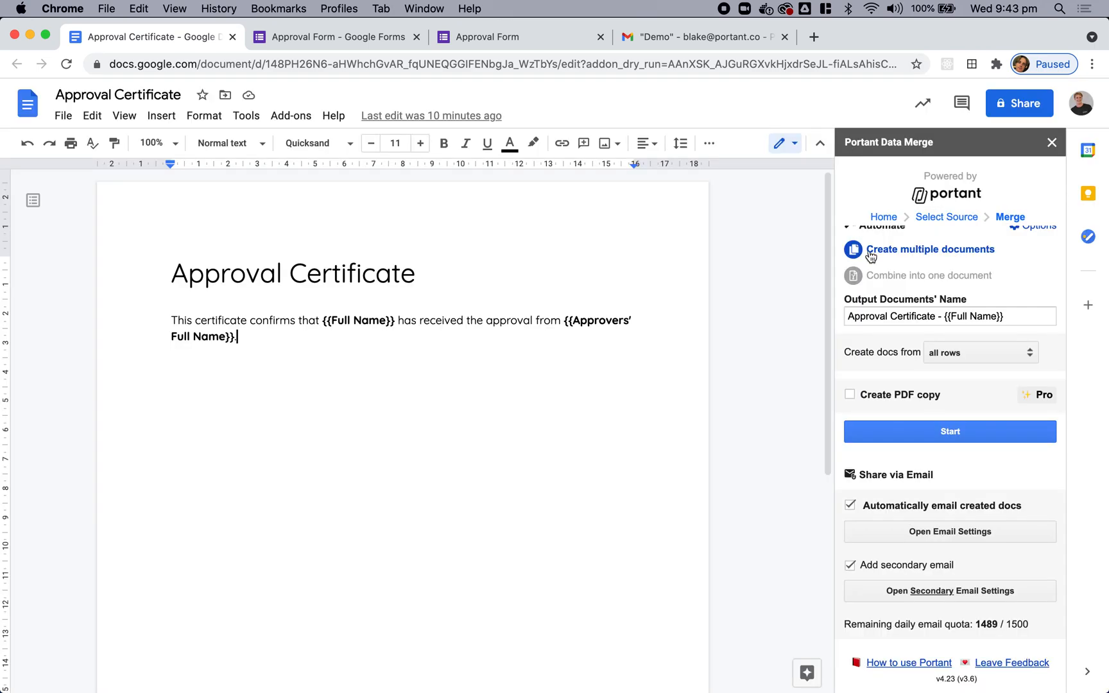
Step: Insert {{Approver's Email}} into the secondary email's To field and save the Approved equals Yes condition
left_click(943, 593)
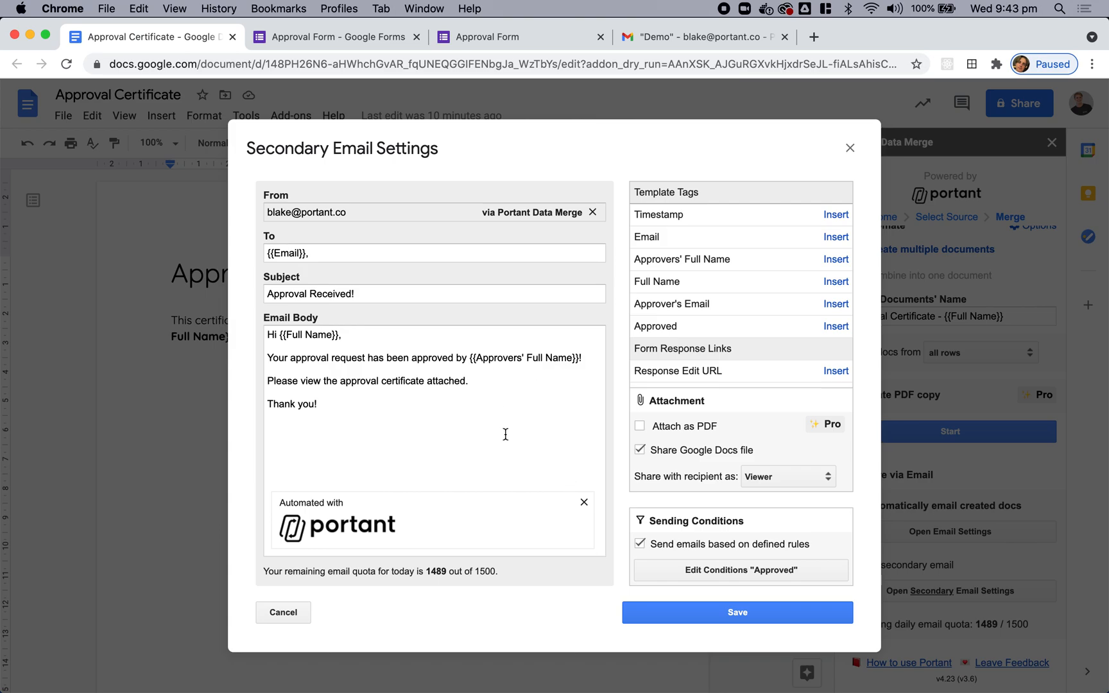
left_click(401, 252)
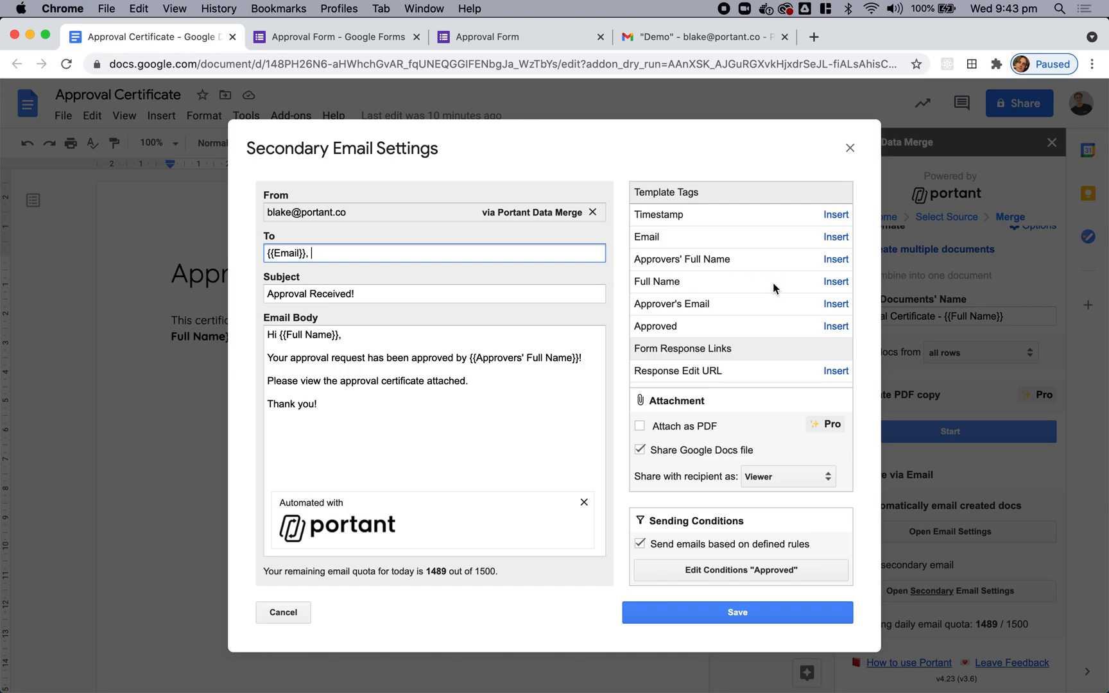
left_click(836, 304)
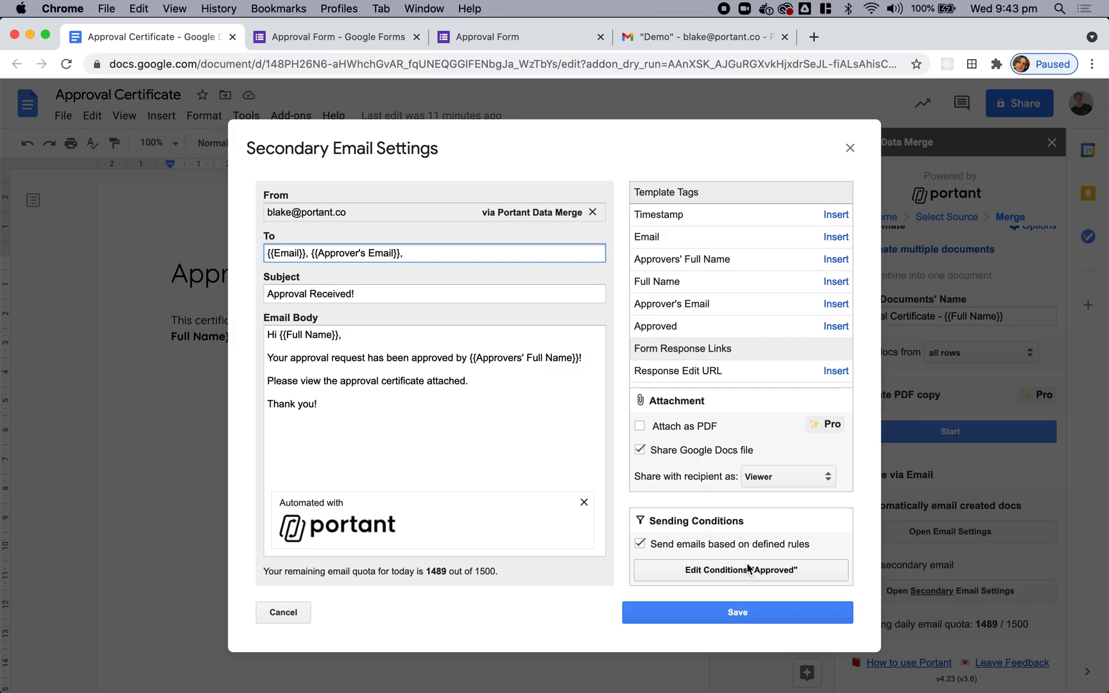
left_click(768, 572)
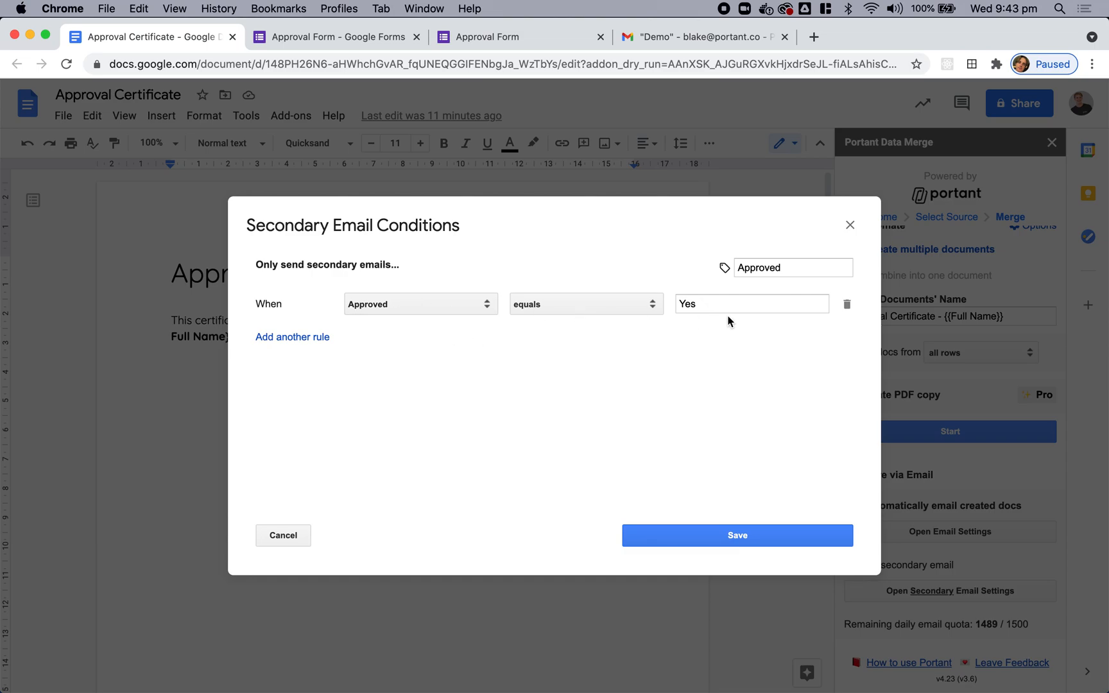
left_click(736, 532)
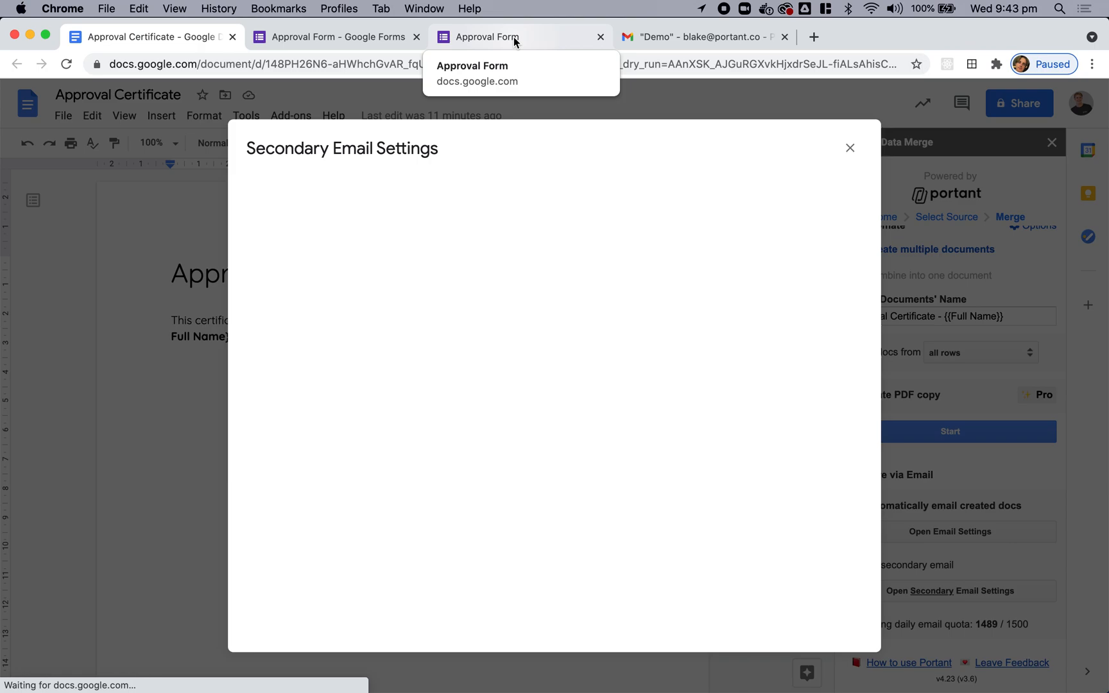
Step: In the live Approval Form, enter the requester's full name and email and the approver's full name
left_click(849, 148)
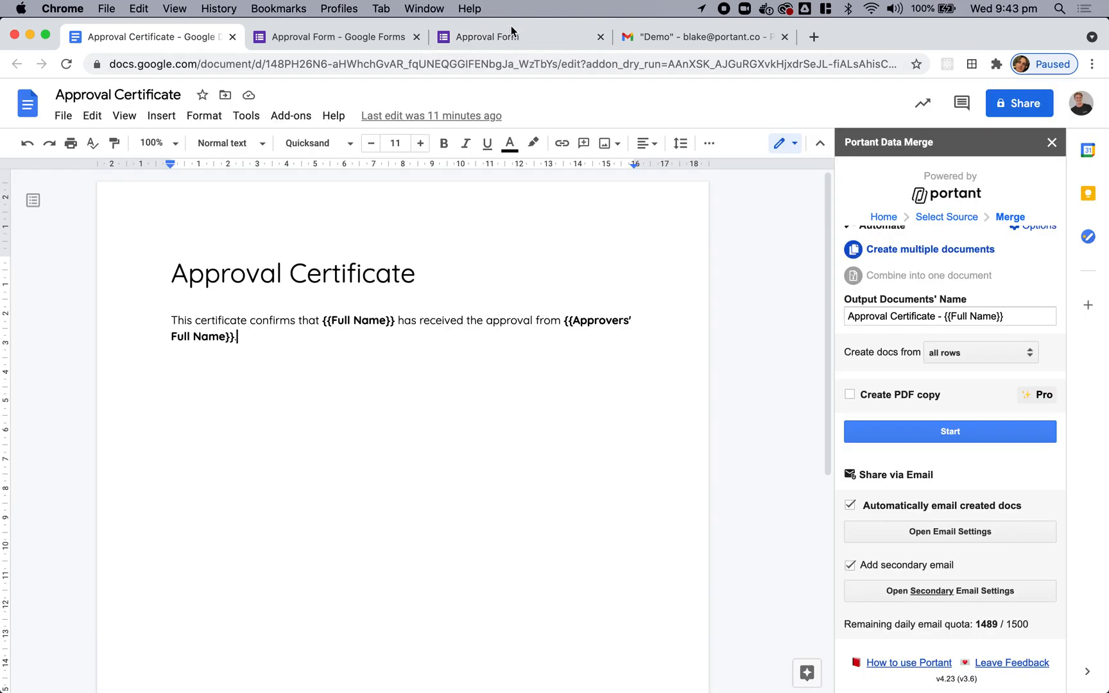
left_click(507, 37)
left_click(445, 263)
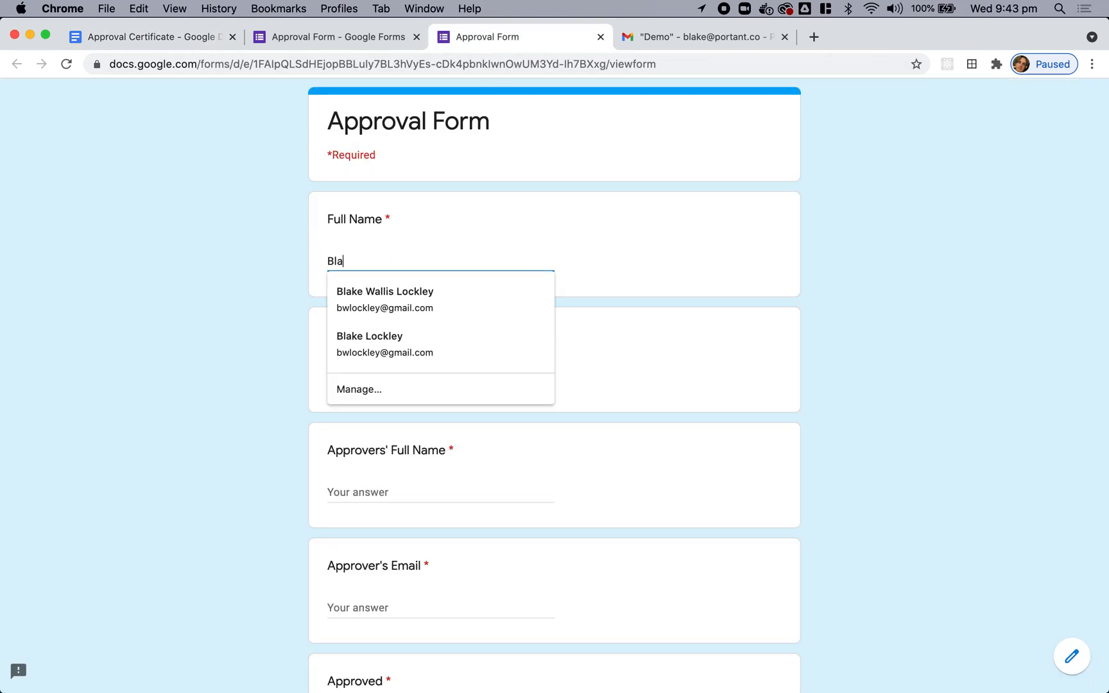
key("Tab")
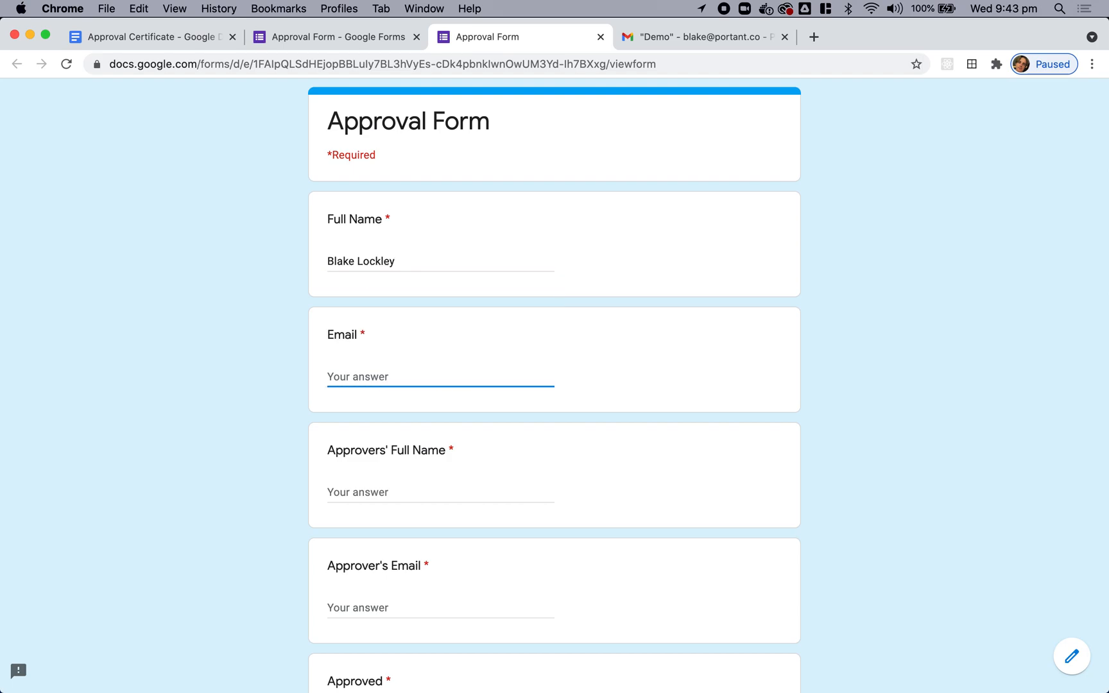
key("Tab")
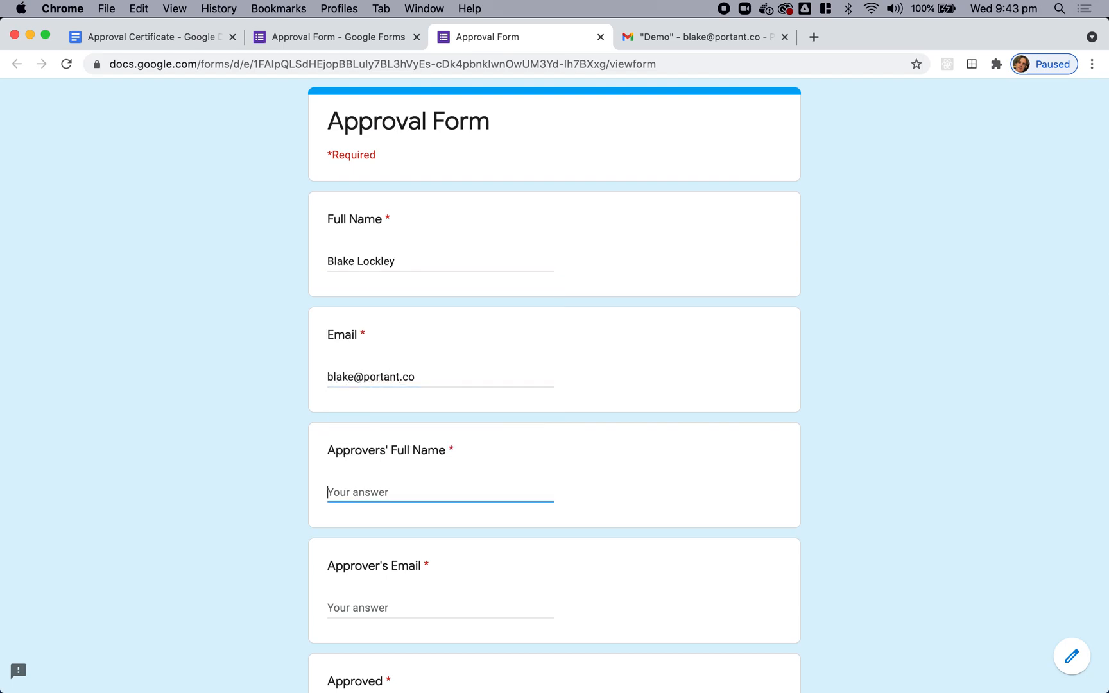
scroll(581, 291, "down", 2)
Step: Copy the requester's email into Approver's Email, leave Approved at No, and submit the form
scroll(754, 378, "down", 3)
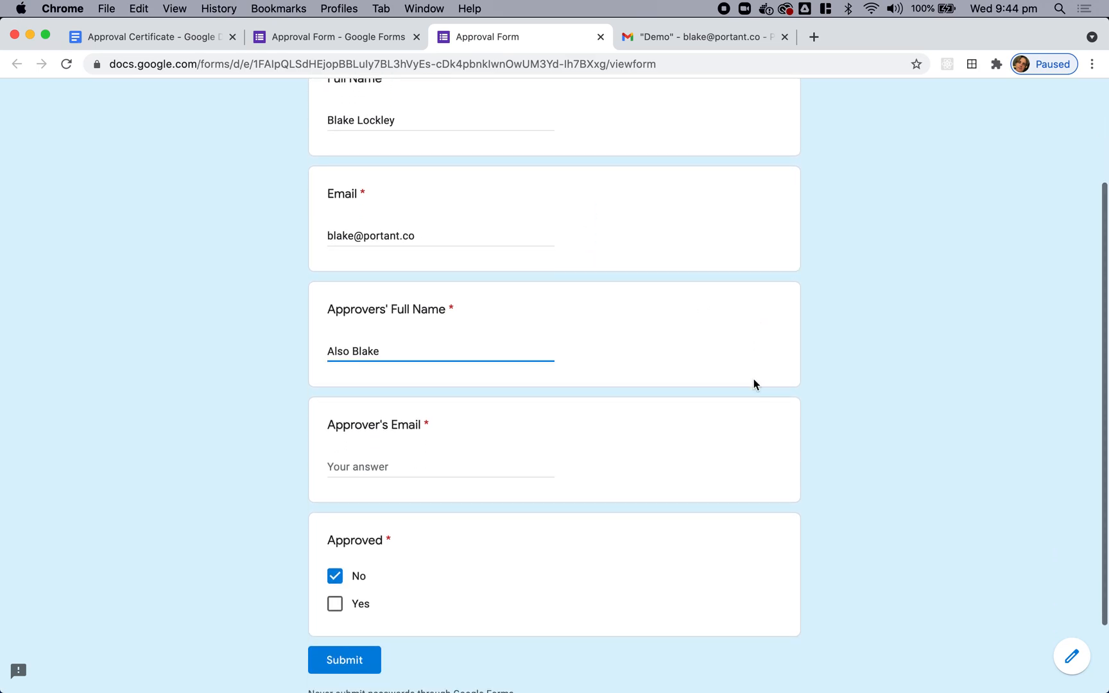
left_click(376, 442)
left_click(433, 204)
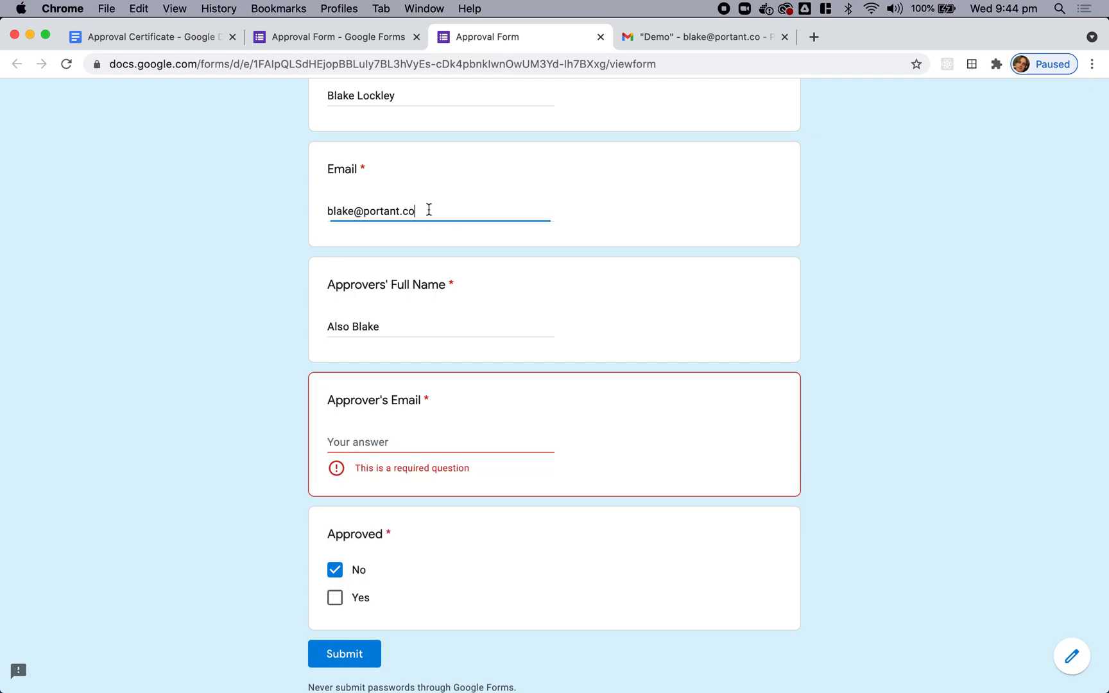
key("super+a")
key("super+c")
left_click(362, 447)
key("super+v")
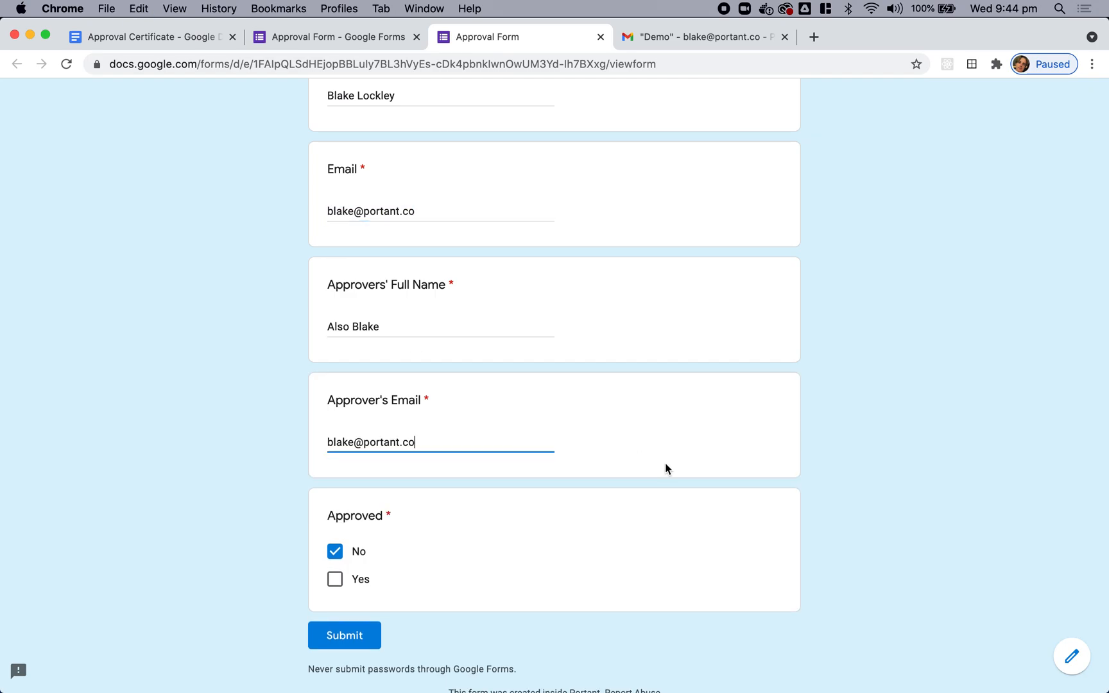
left_click(493, 536)
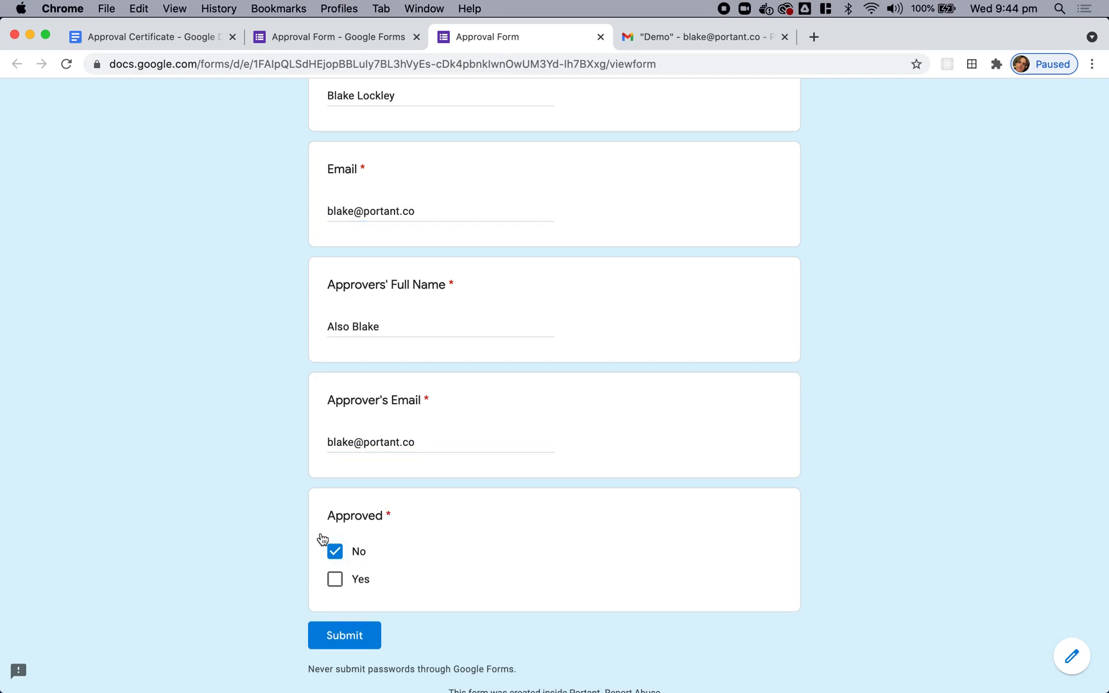
left_click(359, 642)
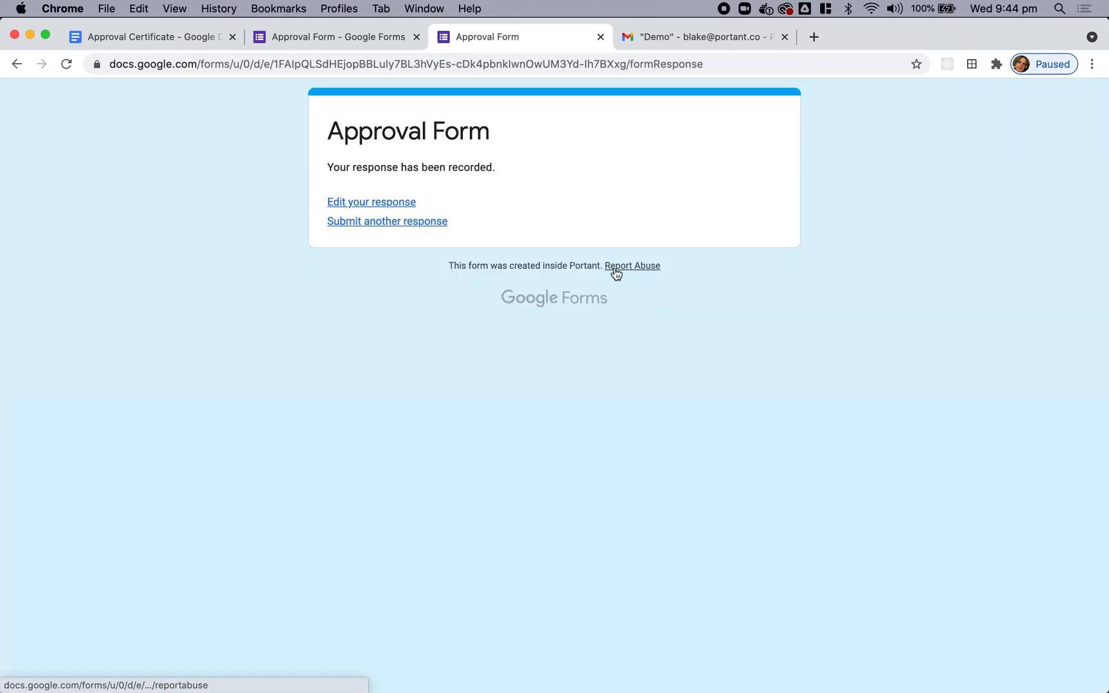
Step: Refresh the Gmail Demo label, open the 'Action Required!' email, and display its images
left_click(176, 36)
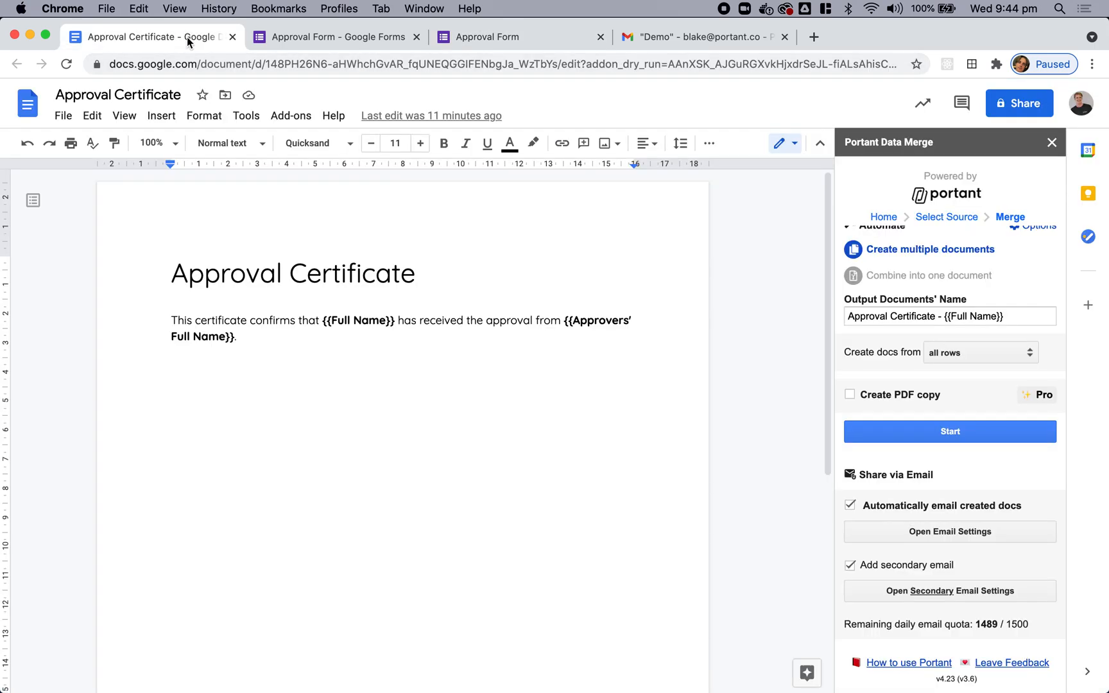
left_click(703, 37)
left_click(264, 149)
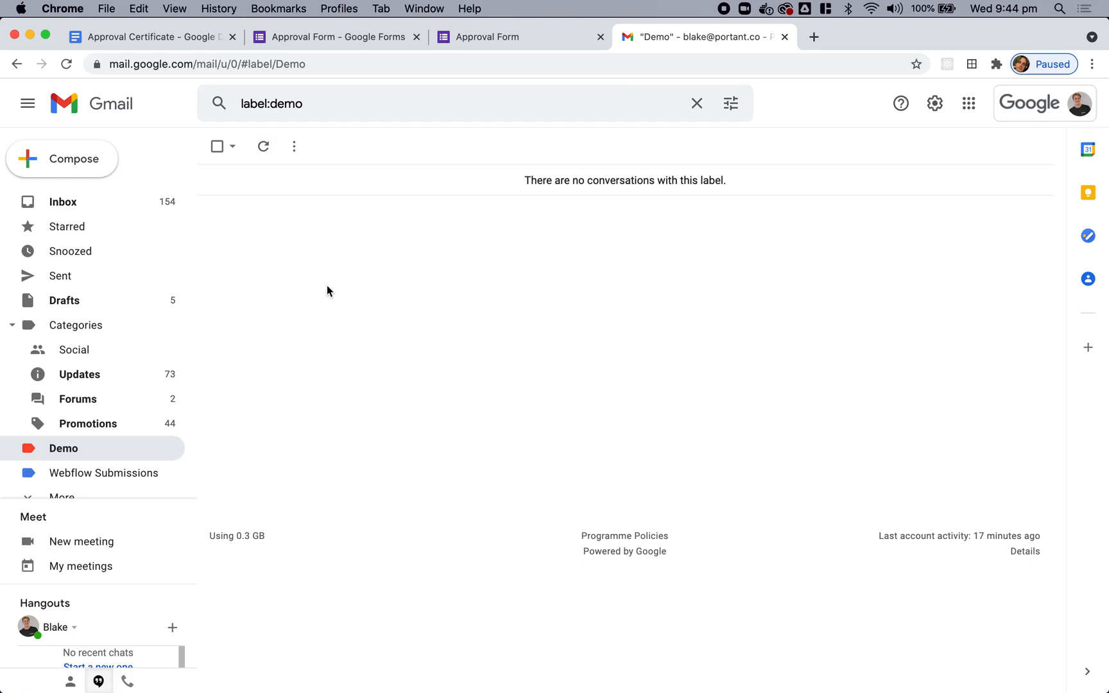
left_click(172, 38)
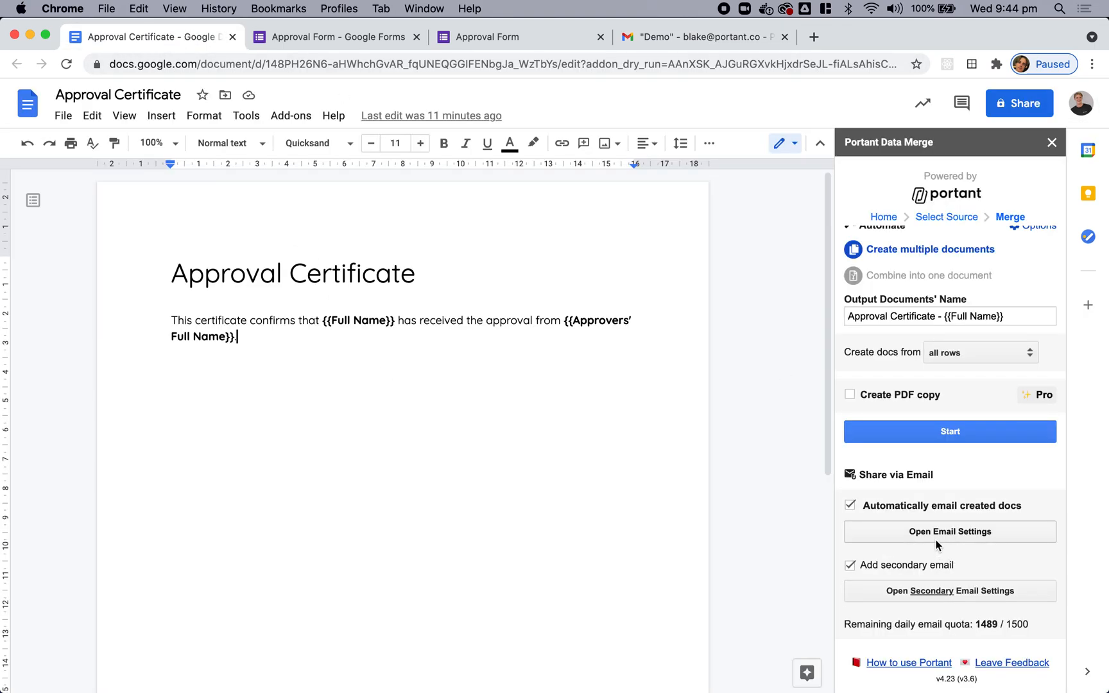
left_click(717, 39)
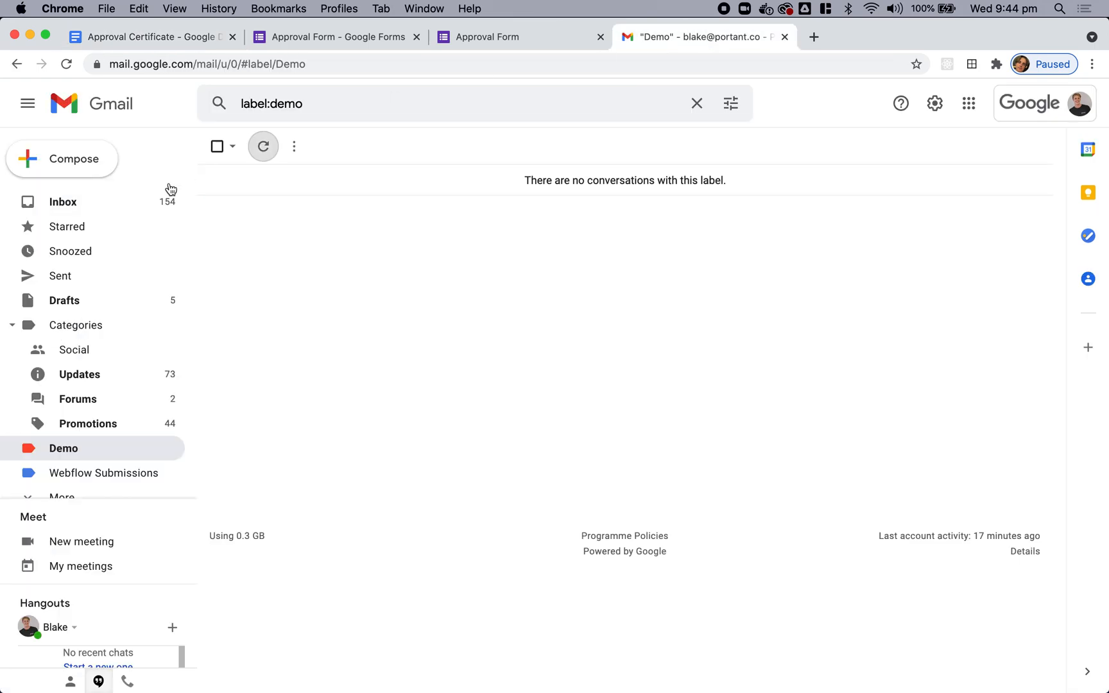
left_click(268, 153)
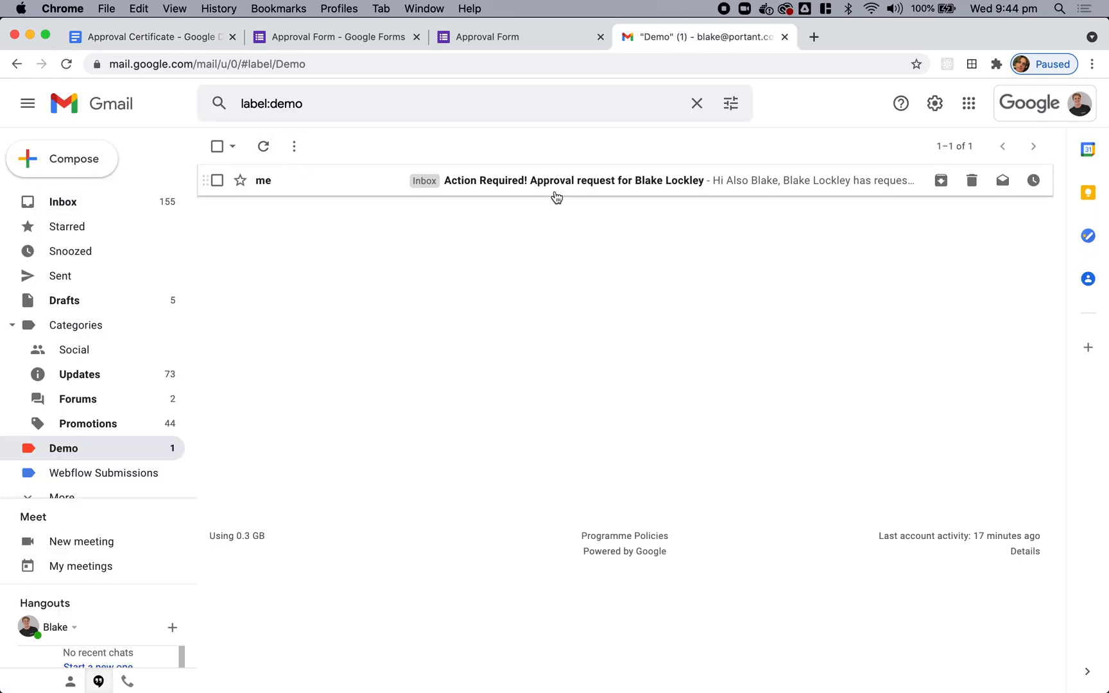
left_click(599, 185)
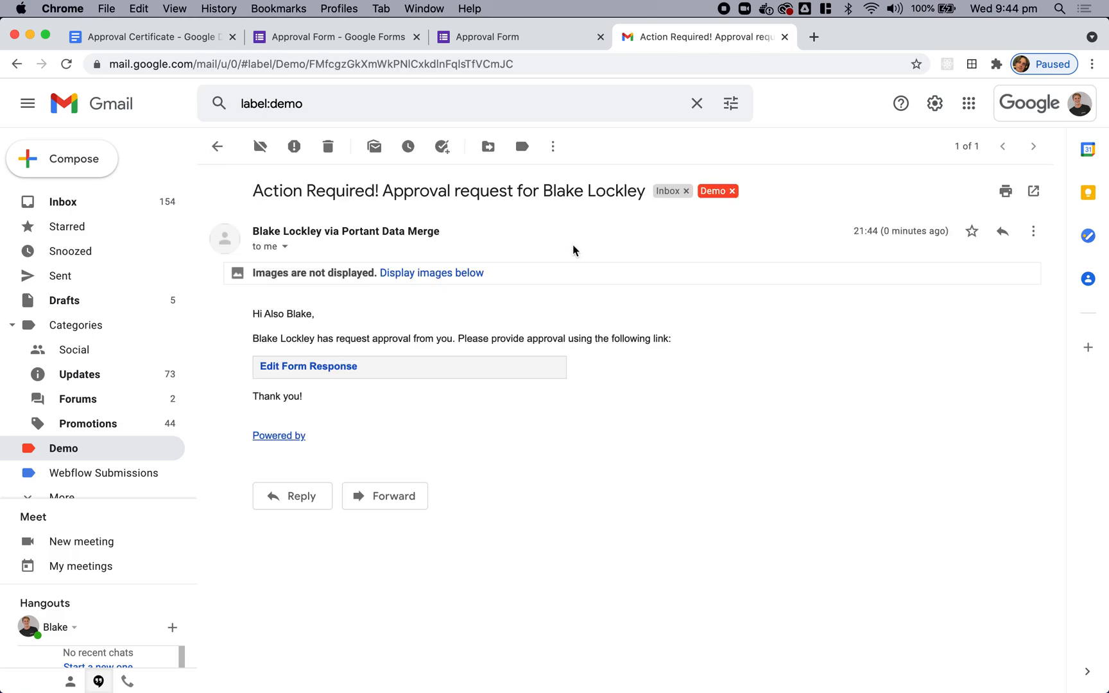
left_click(464, 275)
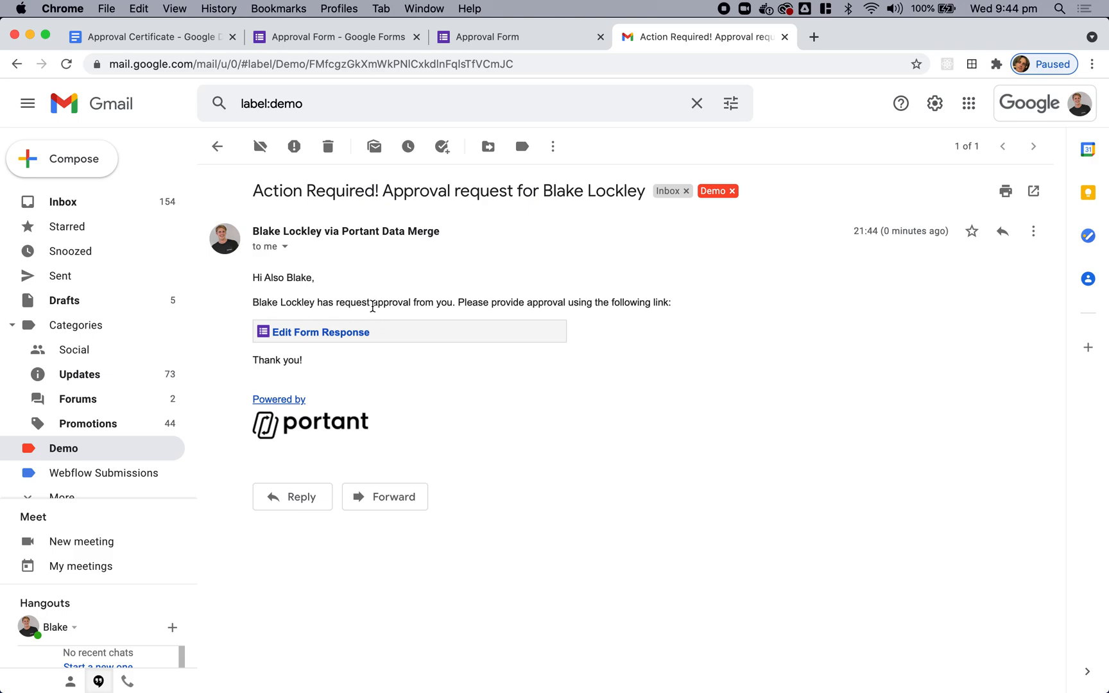
Step: Through the Edit Form Response link, tick Yes, clear No under Approved, and resubmit
left_click(354, 341)
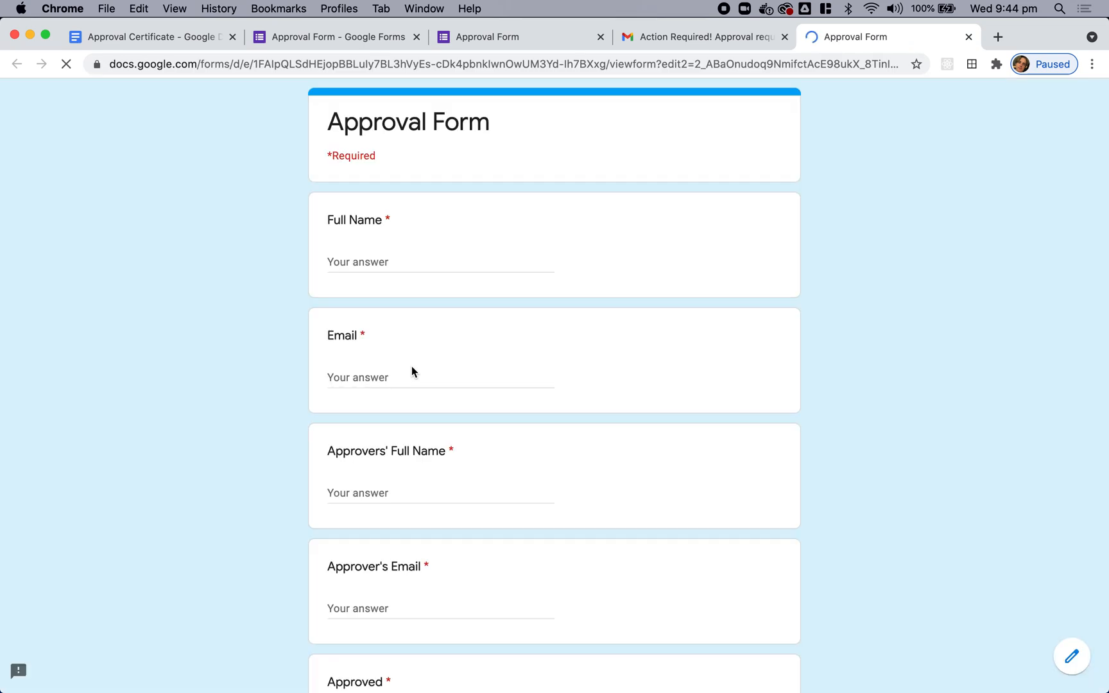
scroll(495, 453, "down", 2)
scroll(496, 454, "down", 3)
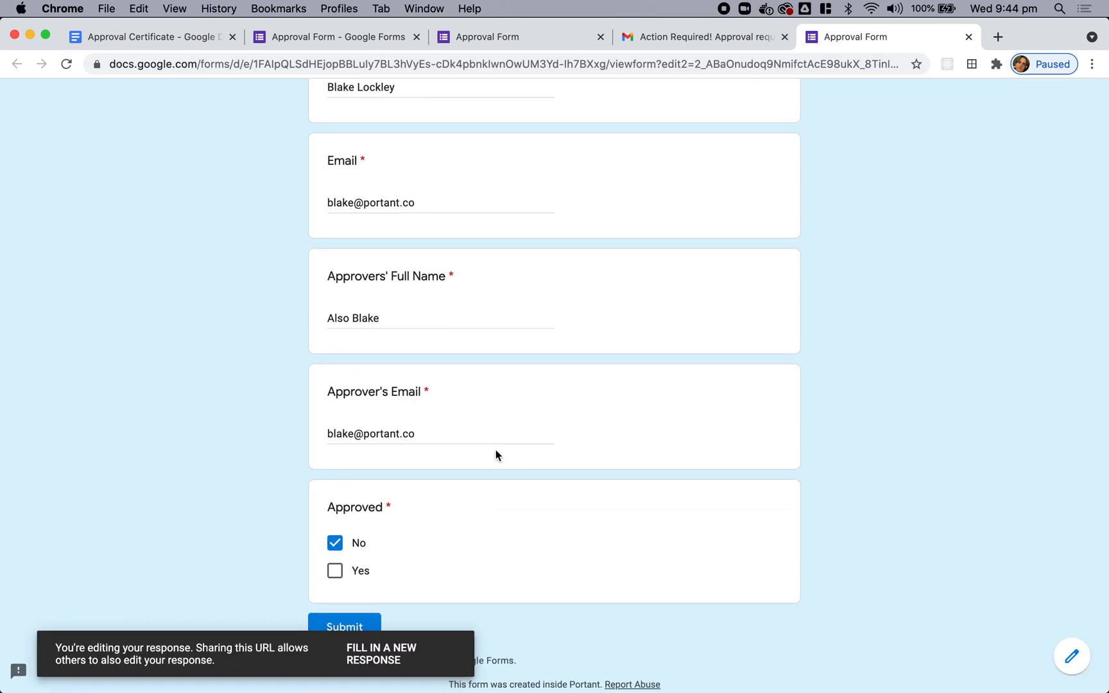
scroll(495, 454, "down", 2)
scroll(453, 361, "up", 6)
scroll(453, 360, "down", 4)
scroll(453, 360, "down", 2)
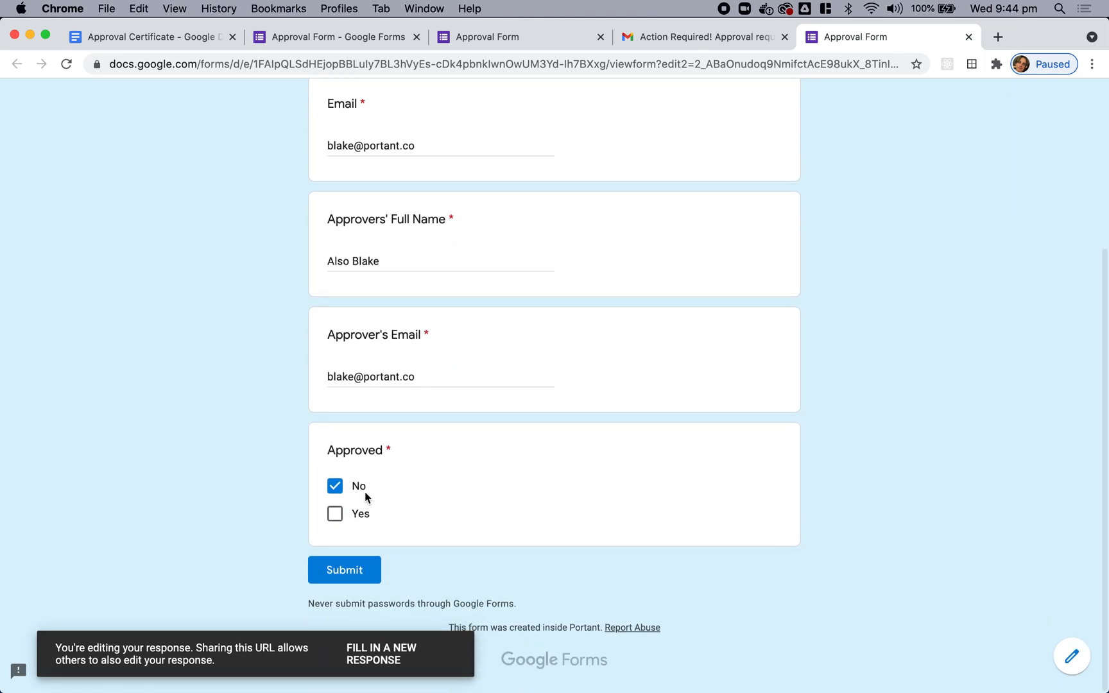
left_click(354, 520)
left_click(334, 489)
left_click(349, 573)
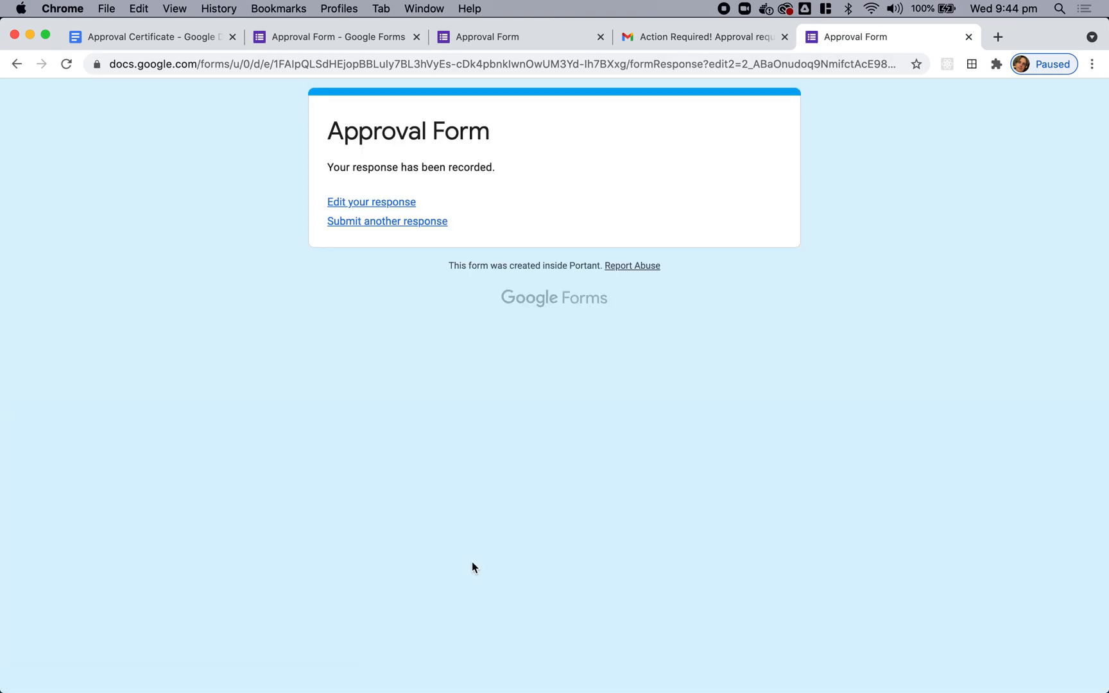
Step: Return to the Gmail Demo label and refresh until the Approval Received email arrives
left_click(669, 37)
left_click(216, 147)
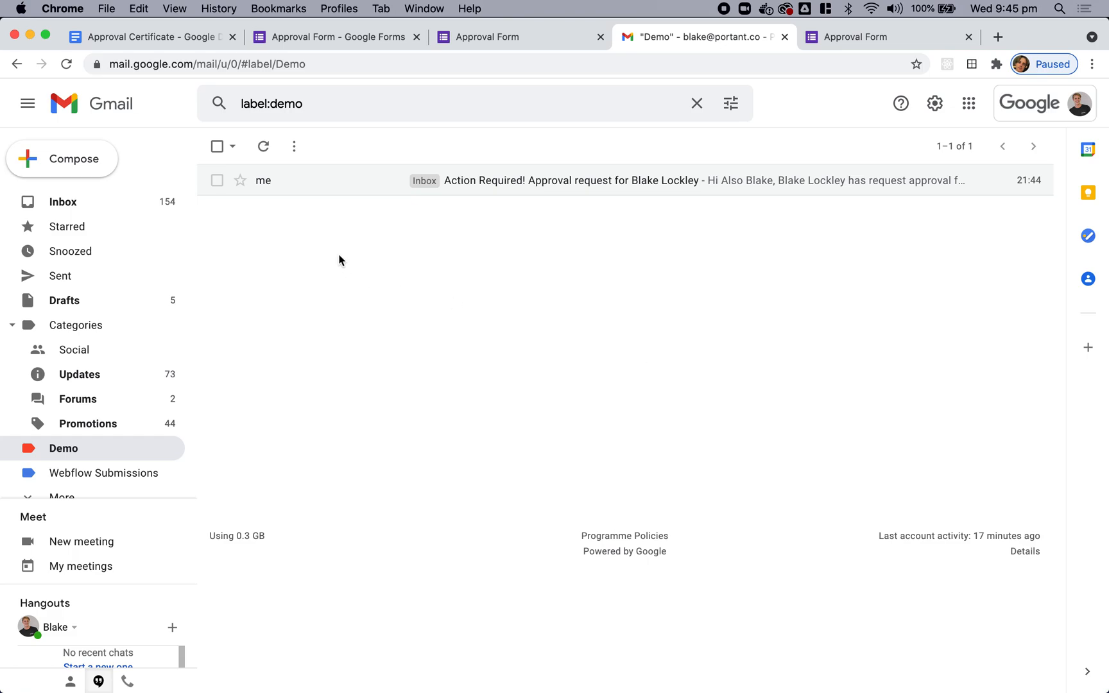
left_click(263, 147)
left_click(263, 147)
left_click(263, 146)
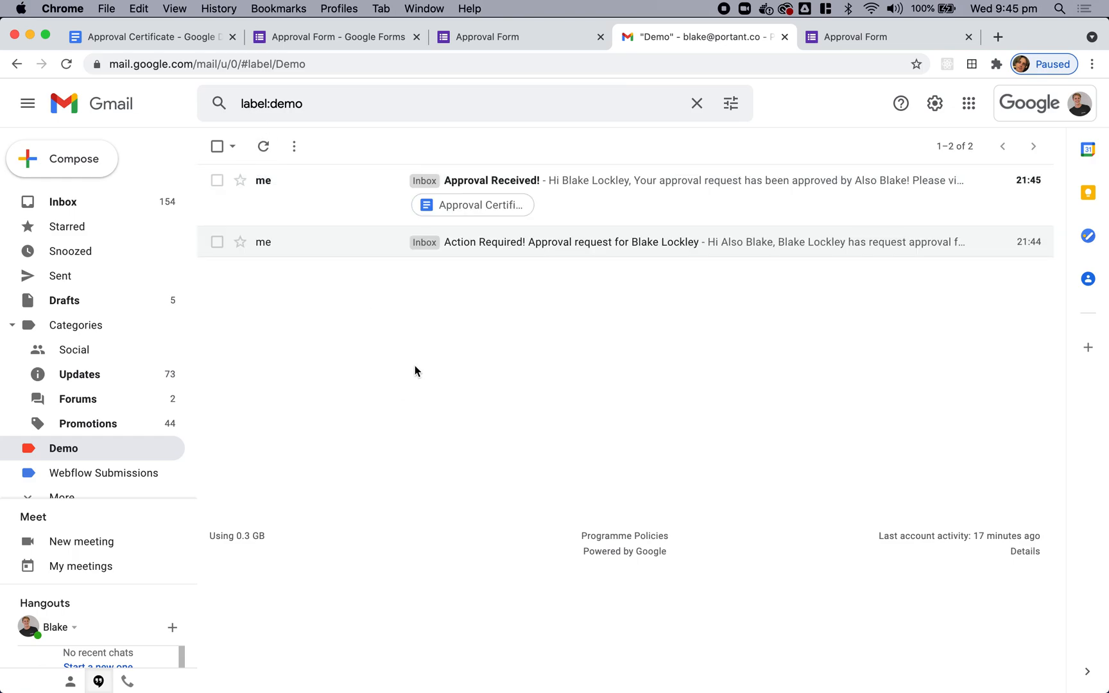
Step: Open 'Approval Received!', display its images, and open the attached Approval Certificate
left_click(655, 188)
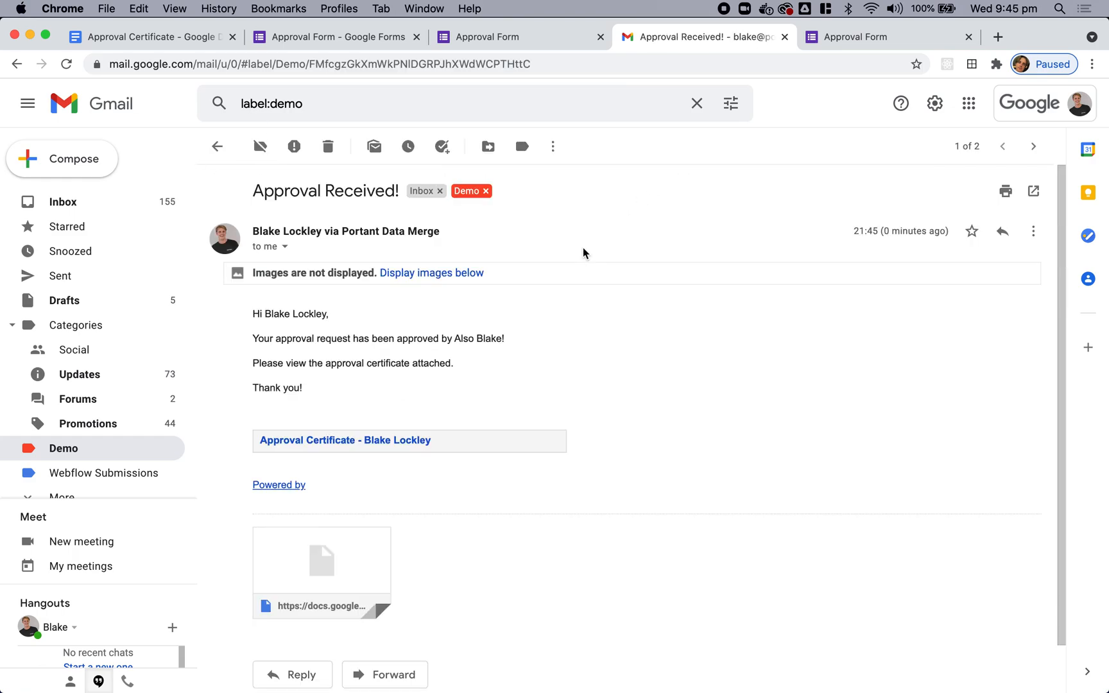
scroll(504, 375, "down", 1)
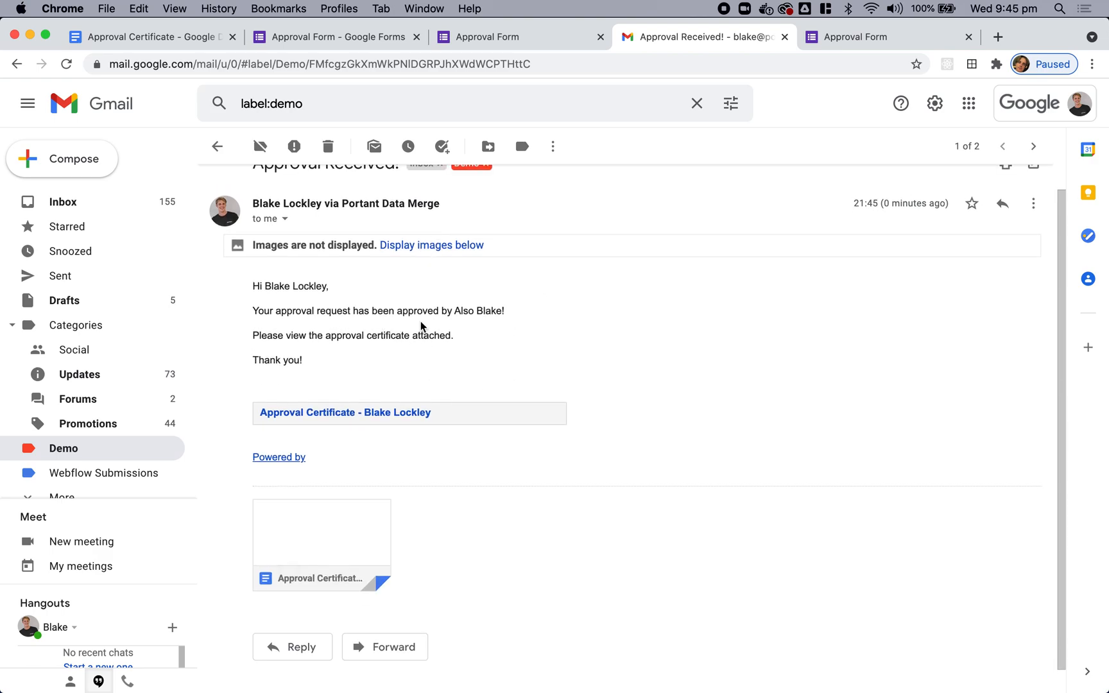
scroll(510, 345, "down", 1)
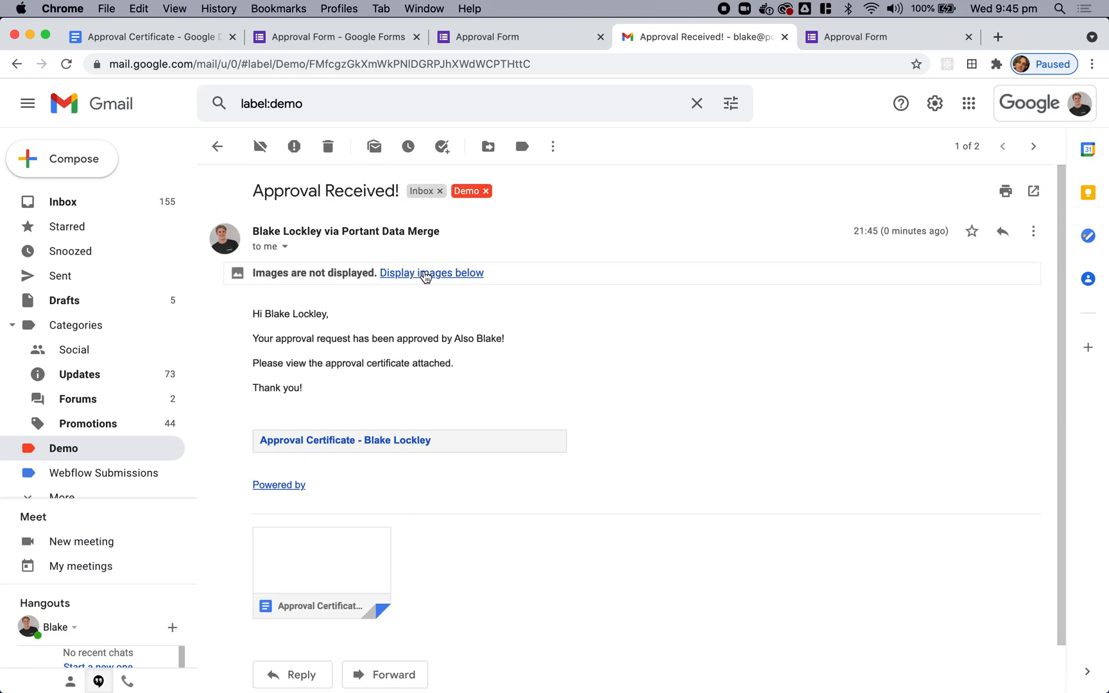
left_click(418, 269)
scroll(554, 383, "down", 2)
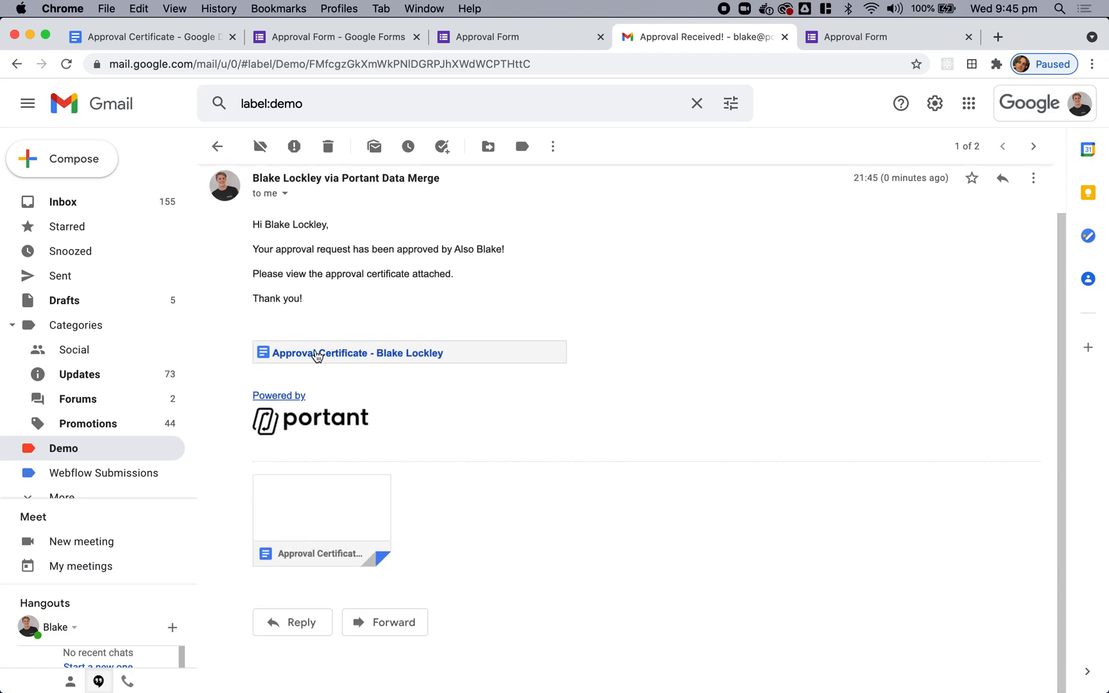
left_click(364, 517)
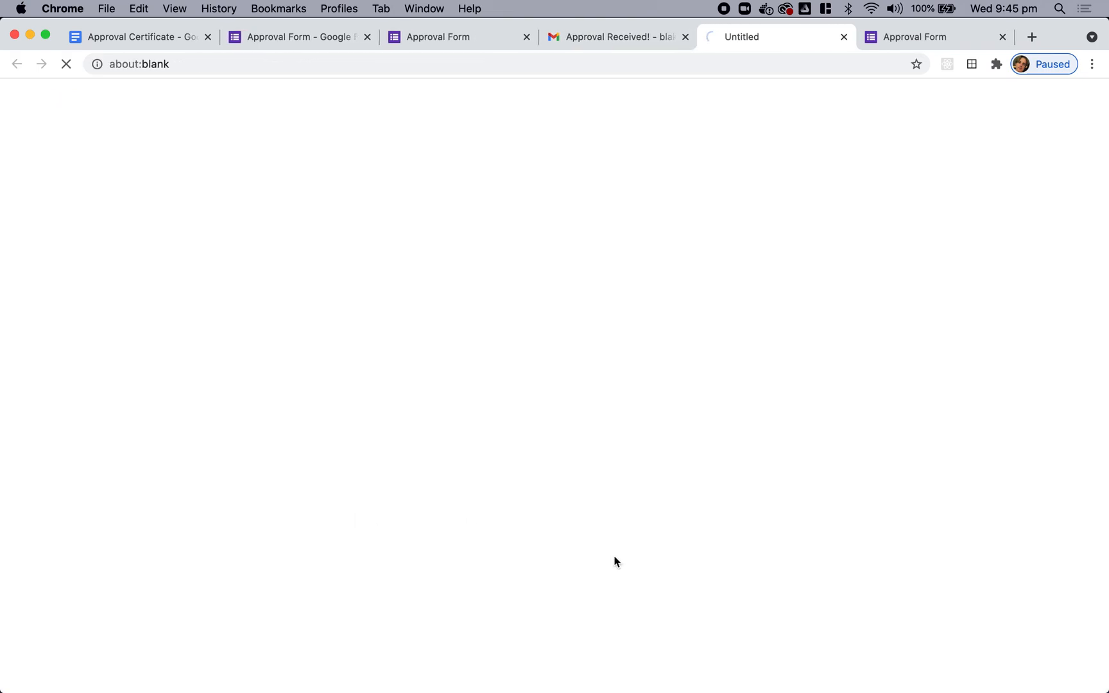